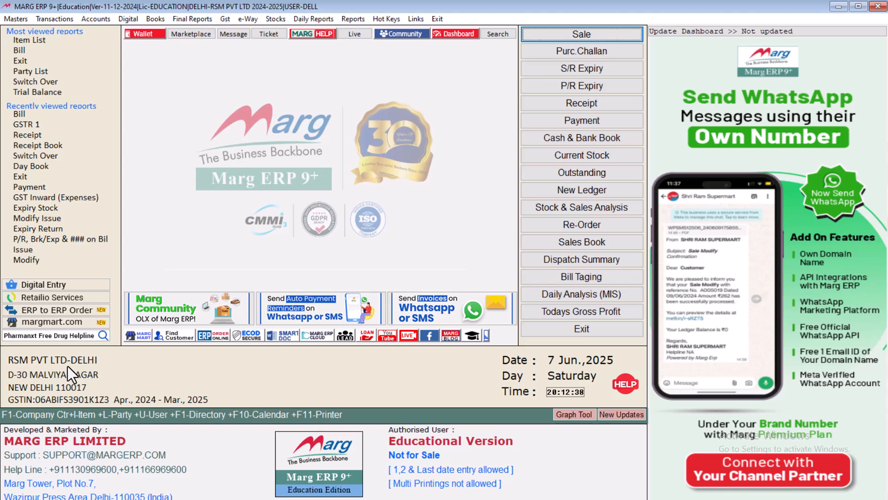
Open the Control Room setup list from Masters > MARG Setups
{"action": "left_click", "coordinate": [23, 15]}
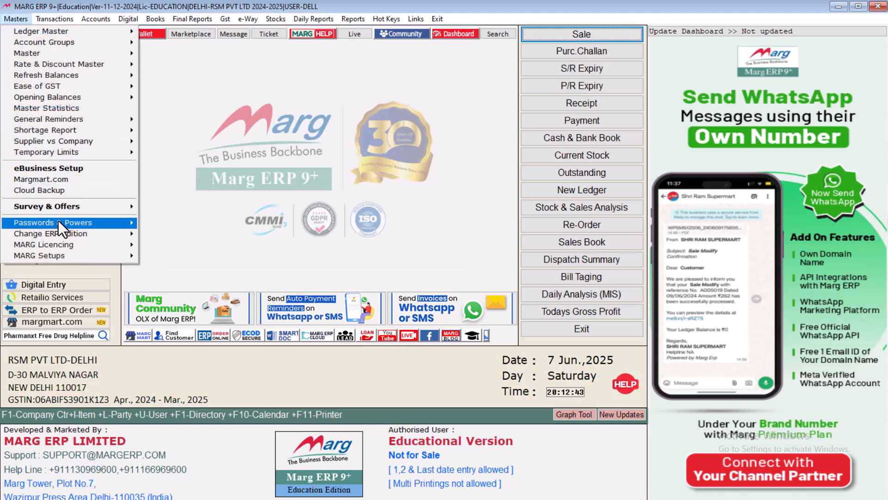
{"action": "mouse_move", "coordinate": [64, 259]}
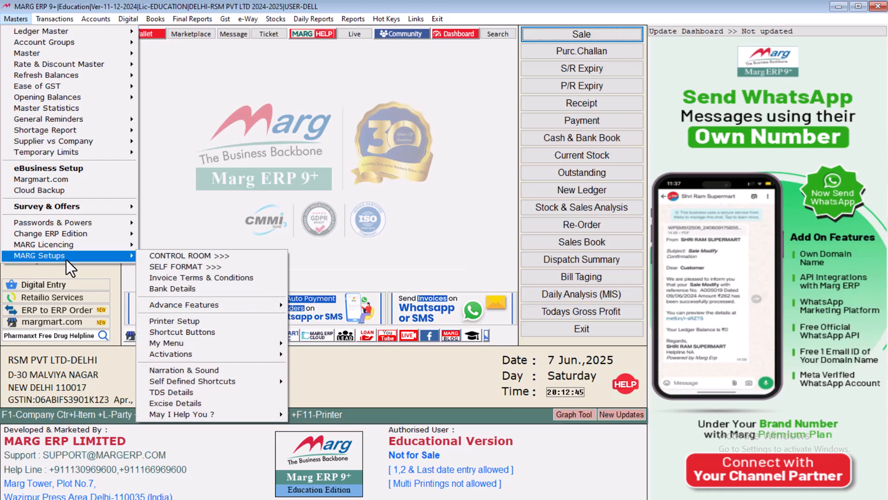
{"action": "left_click", "coordinate": [178, 256]}
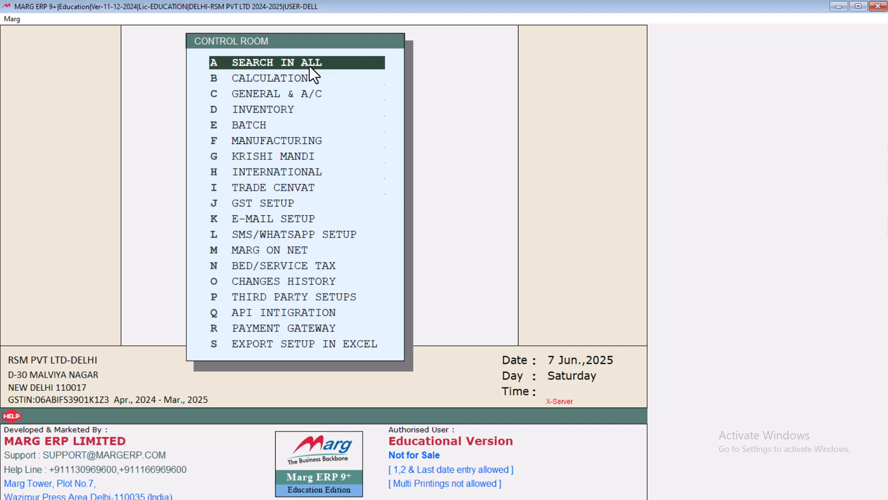
Search all settings for 'TDS' to reach the TDS on Purchase and TCS on Sales options
{"action": "key", "text": "Return"}
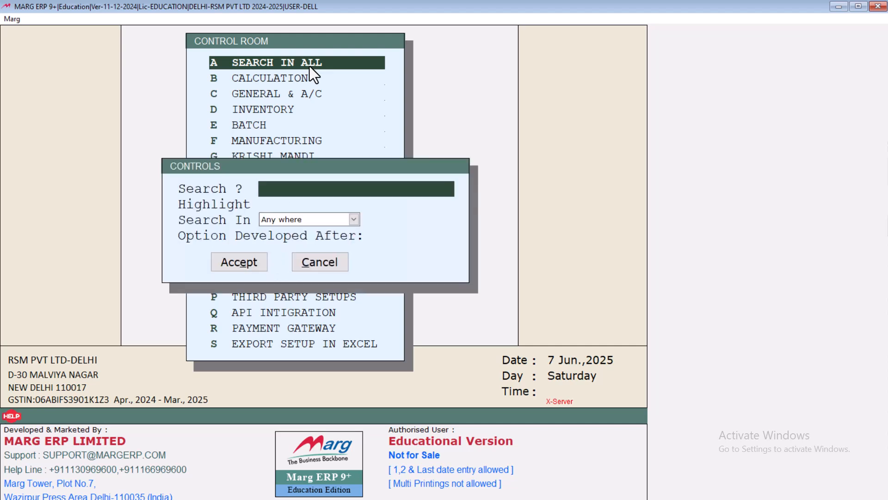
{"action": "type", "text": "TDS"}
{"action": "key", "text": "Return"}
{"action": "key", "text": "Return"}
{"action": "key", "text": "Return"}
{"action": "key", "text": "Return"}
{"action": "key", "text": "Return"}
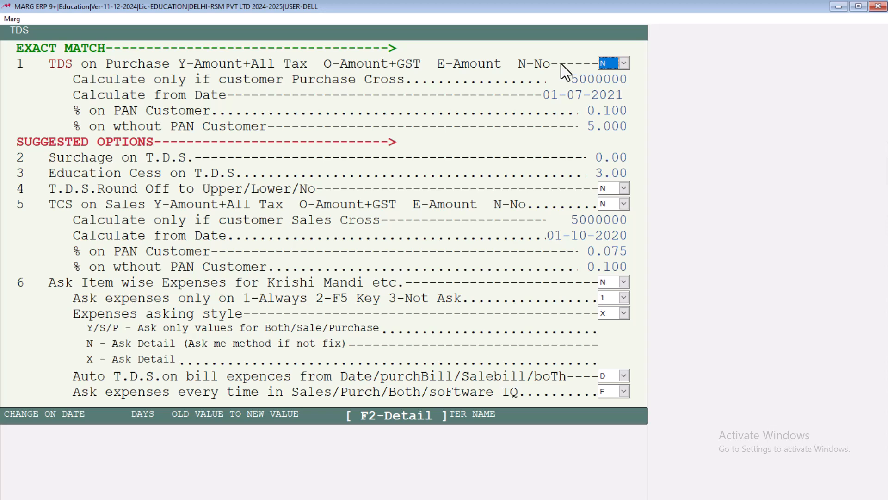
Try switching TDS on Purchase from N to Y and move on to the threshold amount
{"action": "key", "text": "alt+Tab"}
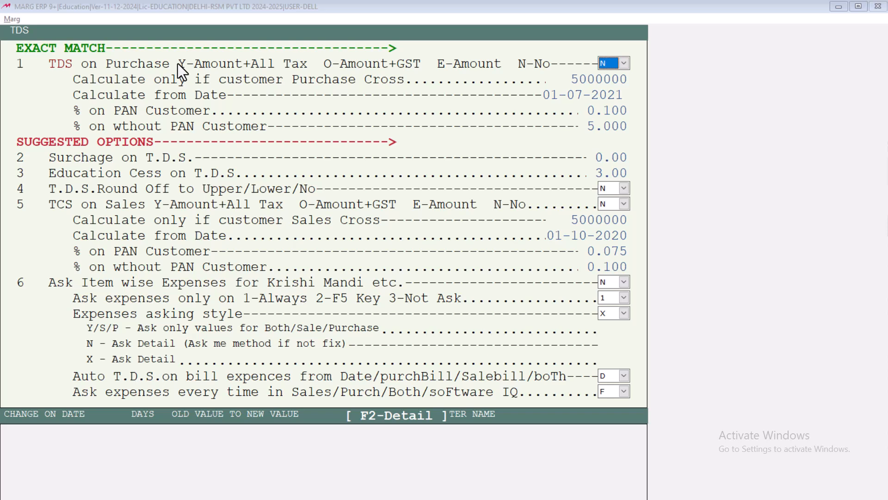
{"action": "left_click", "coordinate": [617, 61]}
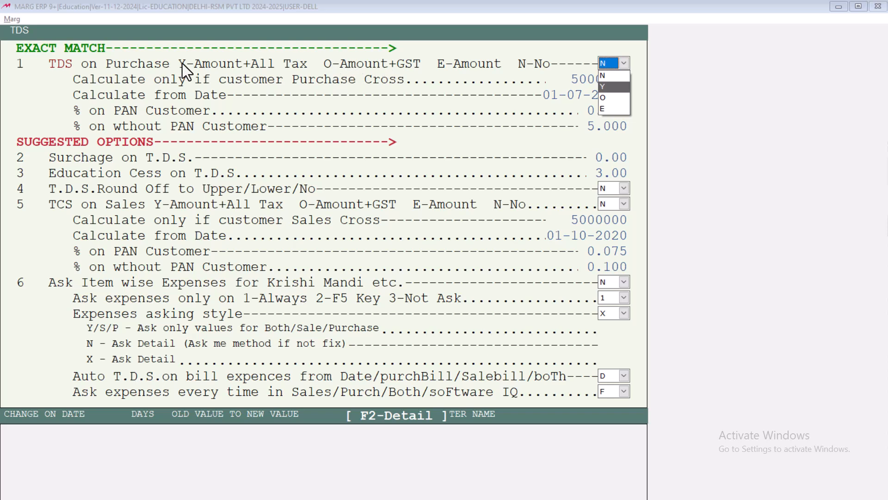
{"action": "key", "text": "Escape"}
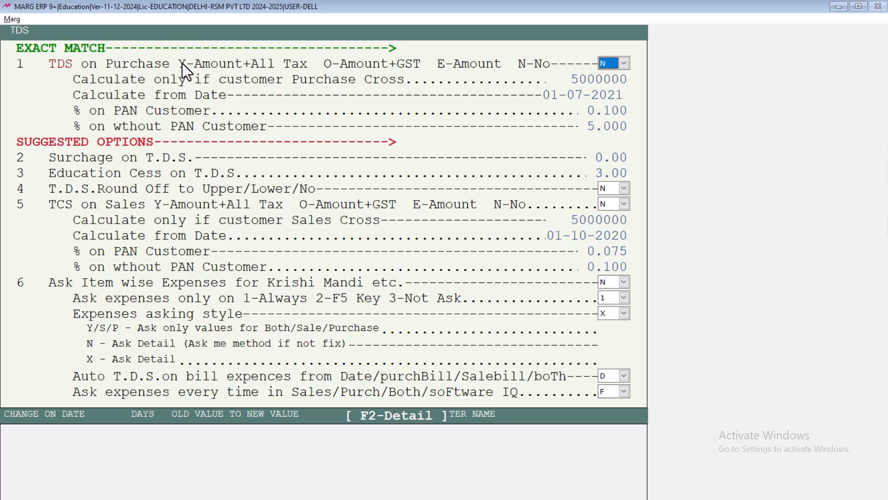
{"action": "key", "text": "y"}
{"action": "key", "text": "Return"}
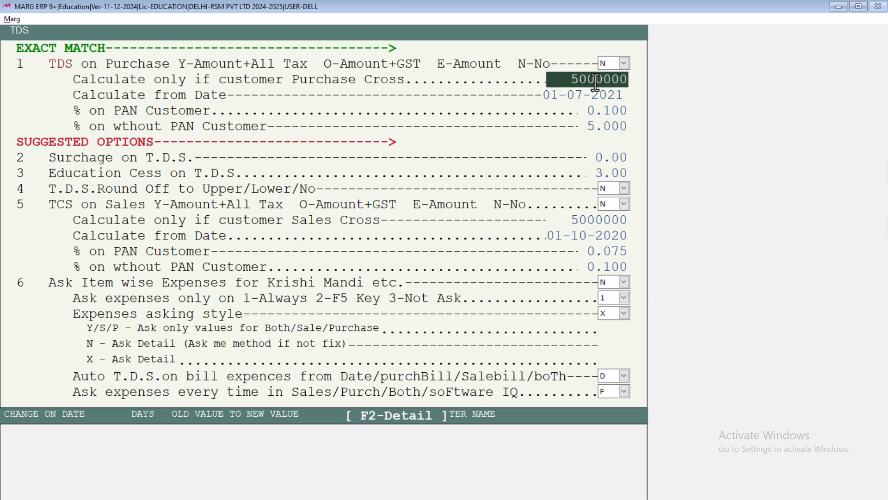
Keep the 0.100% PAN and 5.000% non-PAN rates and select Y for TDS on Purchase
{"action": "key", "text": "Return"}
{"action": "key", "text": "Return"}
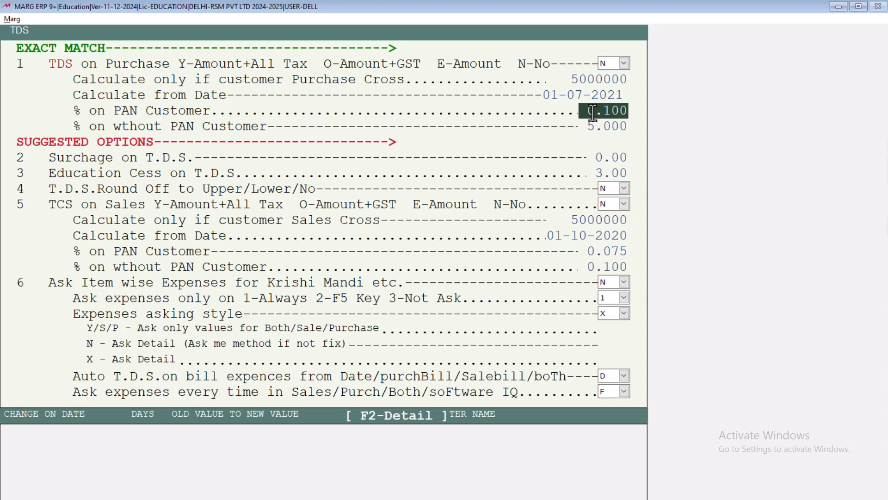
{"action": "key", "text": "Return"}
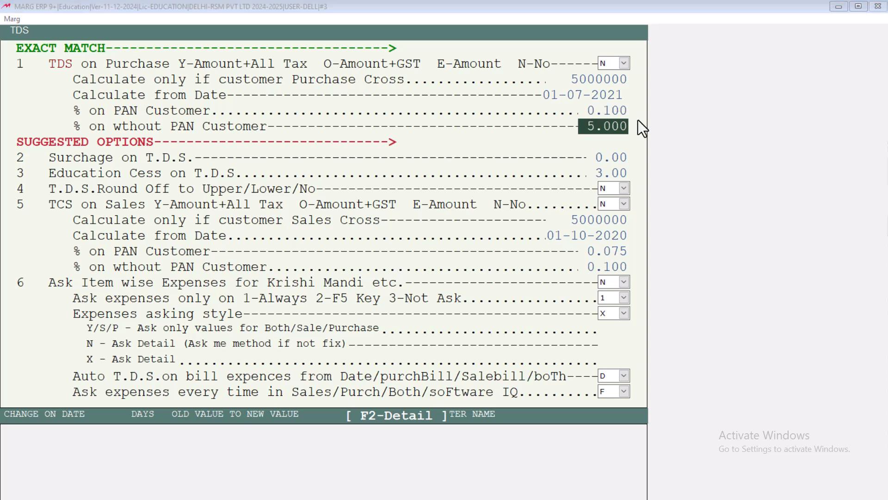
{"action": "left_click", "coordinate": [609, 63]}
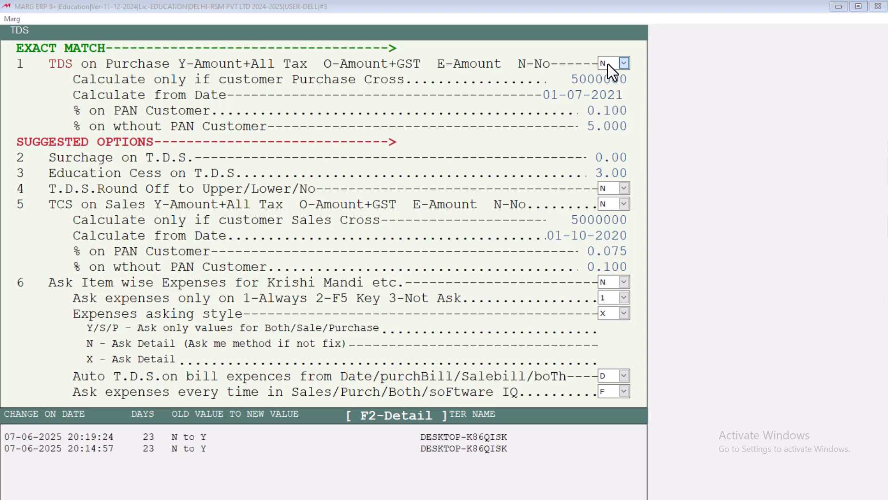
{"action": "key", "text": "Down"}
{"action": "key", "text": "Return"}
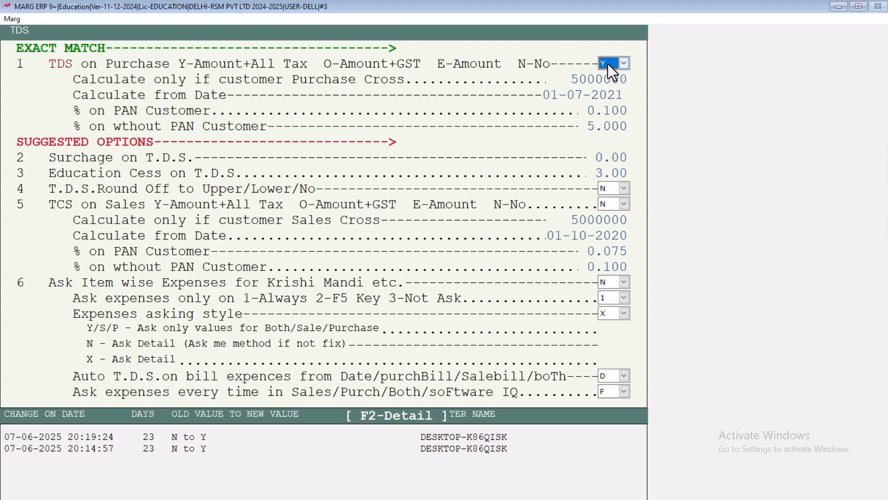
Exit the TDS settings, save the changes with Yes, and dismiss the WhatsApp alert
{"action": "key", "text": "Escape"}
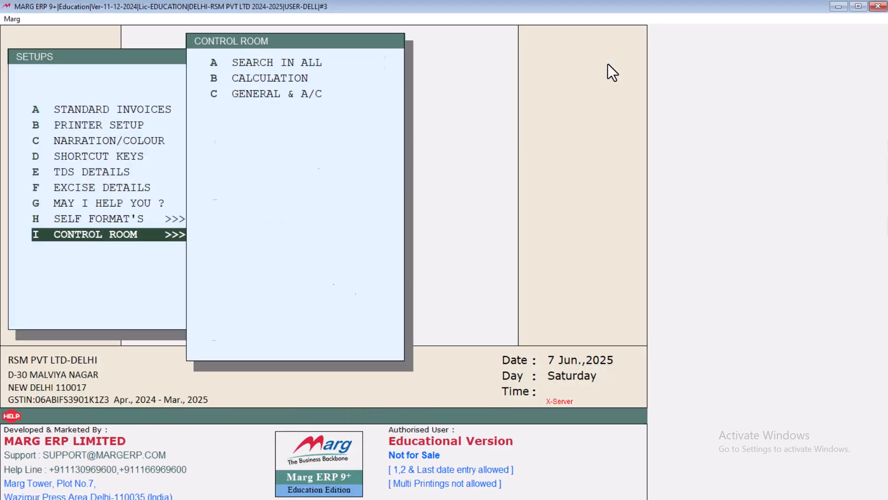
{"action": "key", "text": "Escape"}
{"action": "key", "text": "Right"}
{"action": "key", "text": "Return"}
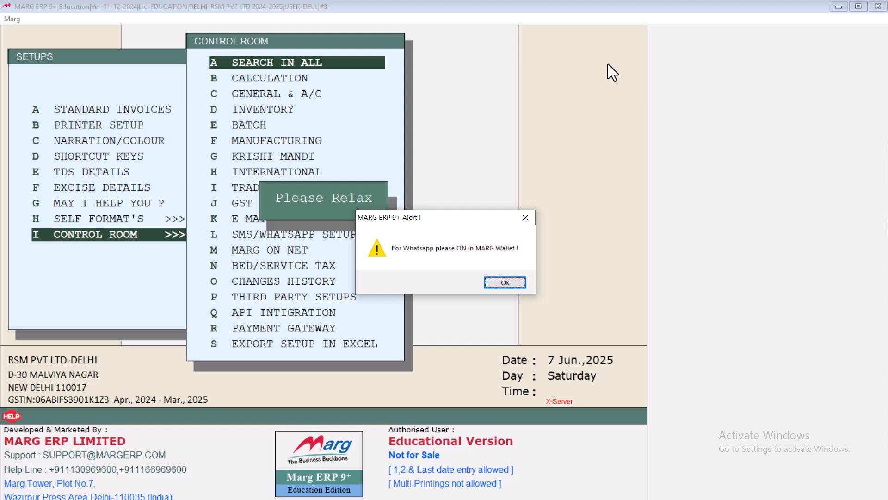
{"action": "key", "text": "Return"}
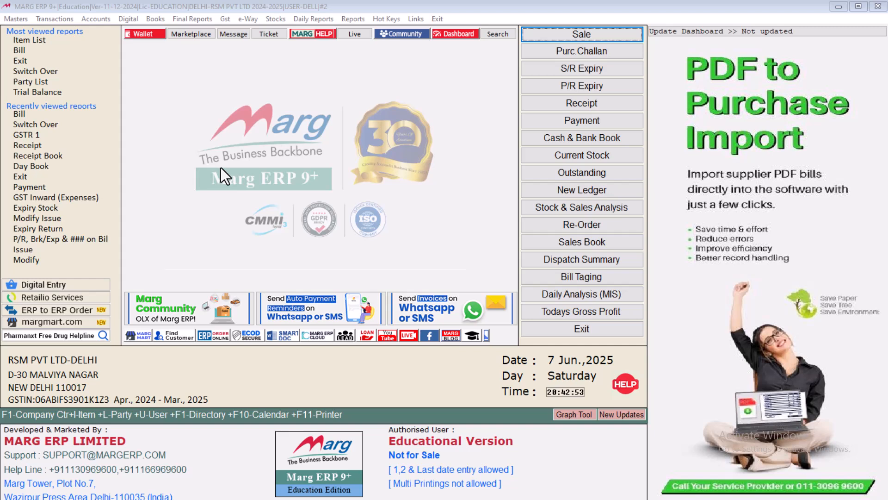
Start a new purchase entry dated 31-03-2025 and move to Supplier in the ledger list
{"action": "left_click", "coordinate": [197, 377]}
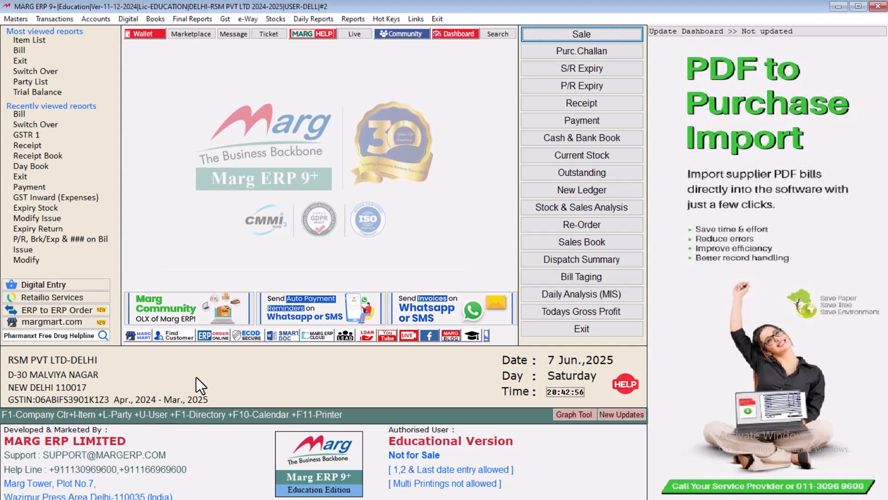
{"action": "key", "text": "alt+p"}
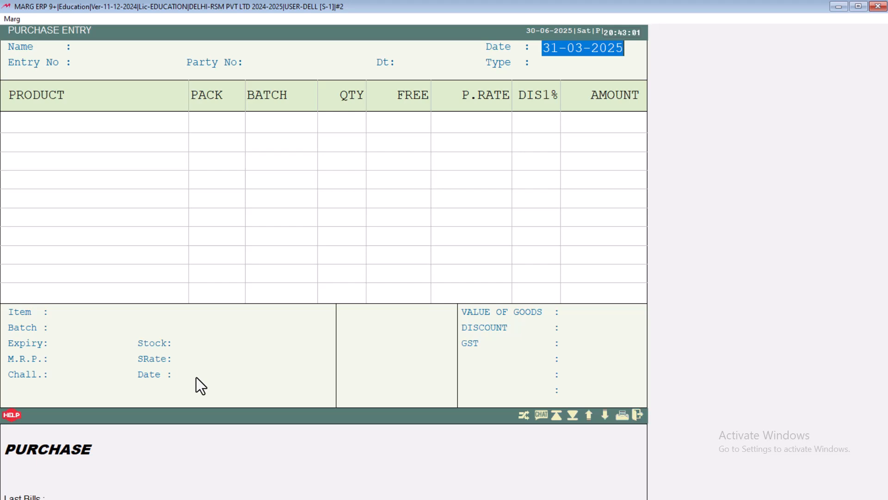
{"action": "key", "text": "Return"}
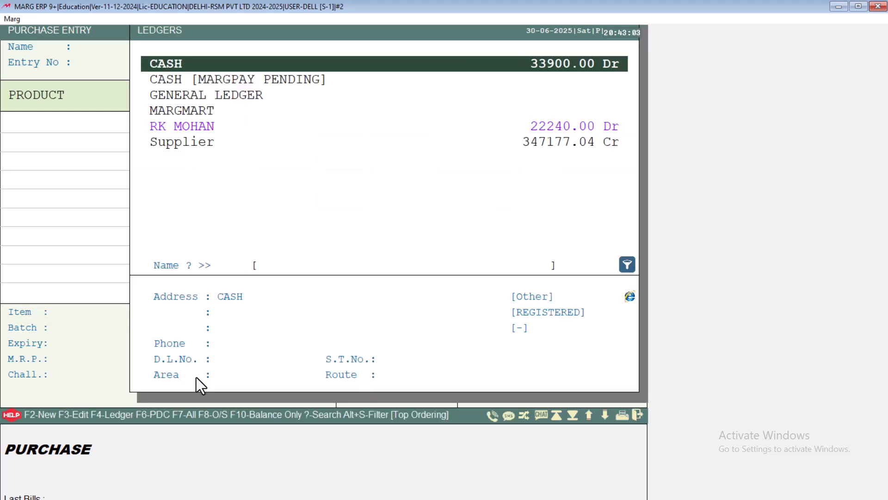
{"action": "key", "text": "Down"}
{"action": "key", "text": "Down"}
{"action": "key", "text": "Down"}
{"action": "key", "text": "Down"}
{"action": "key", "text": "Down"}
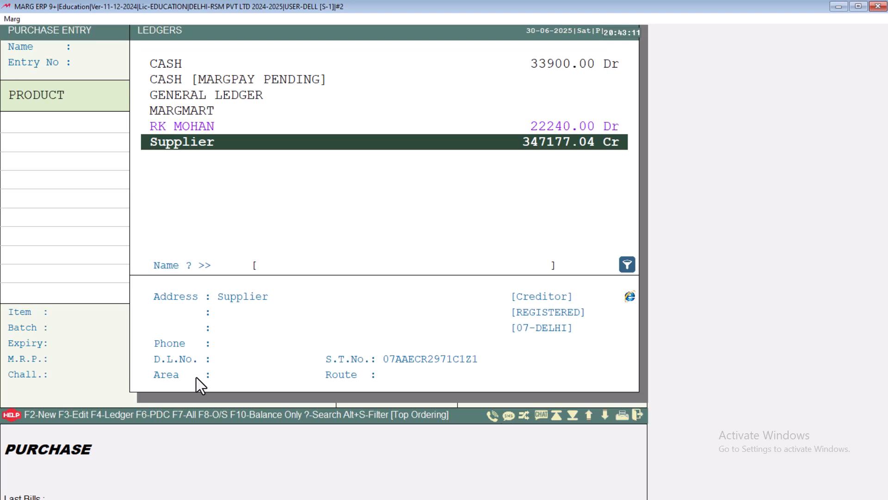
In the Supplier's Other Details, change TDS on Purchase from 0-No to B-Ask Charge
{"action": "key", "text": "F3"}
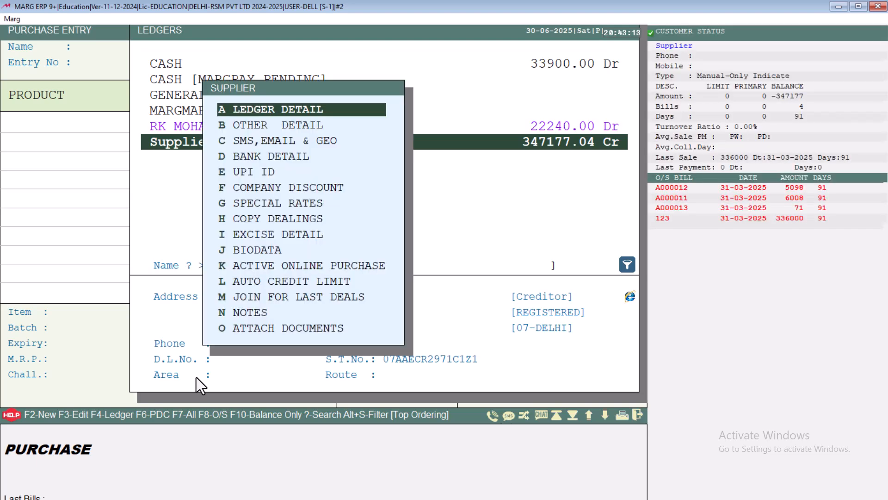
{"action": "key", "text": "Down"}
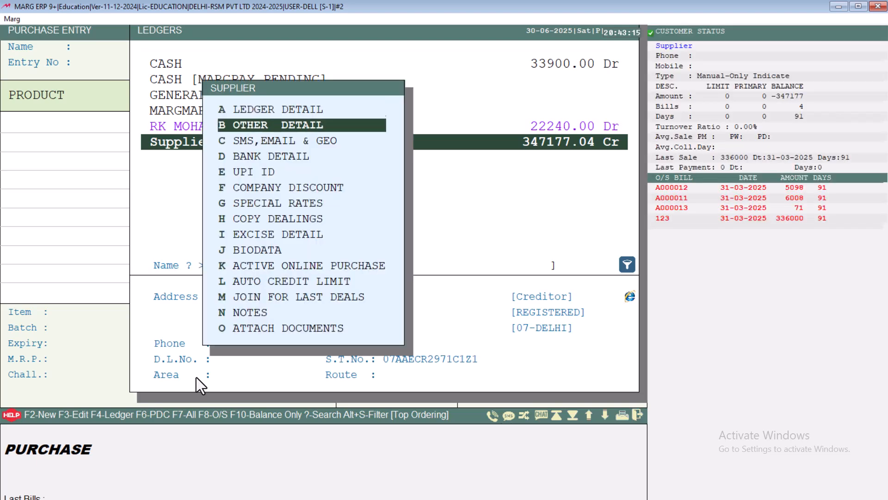
{"action": "key", "text": "Return"}
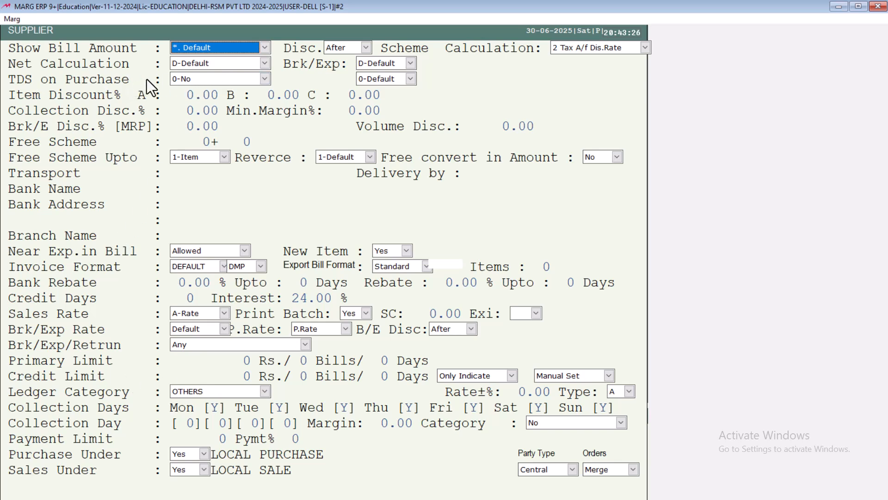
{"action": "left_click", "coordinate": [199, 81]}
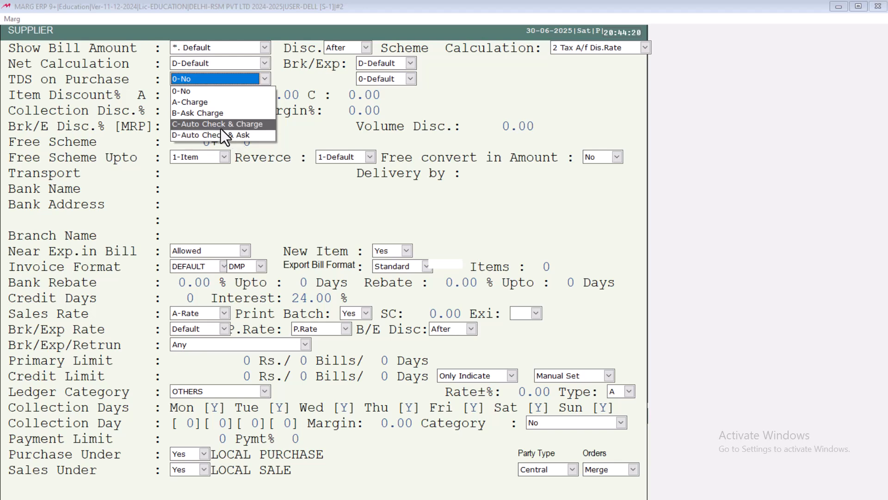
{"action": "left_click", "coordinate": [188, 113]}
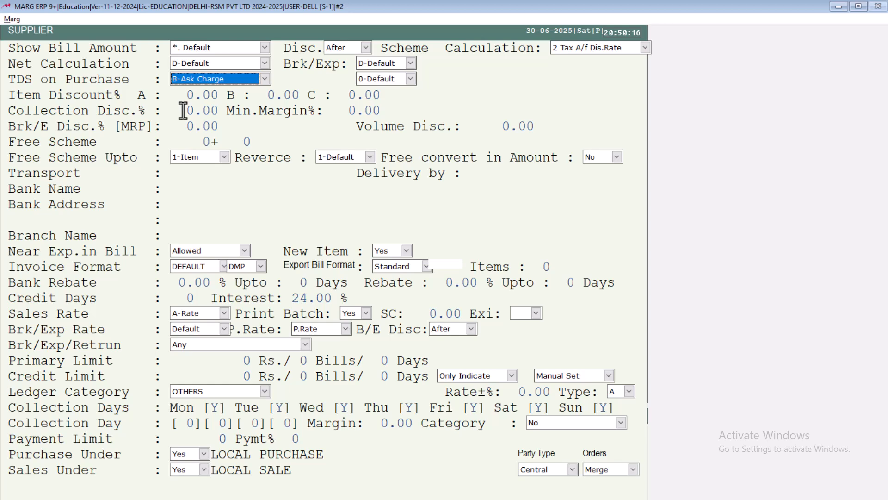
{"action": "key", "text": "Escape"}
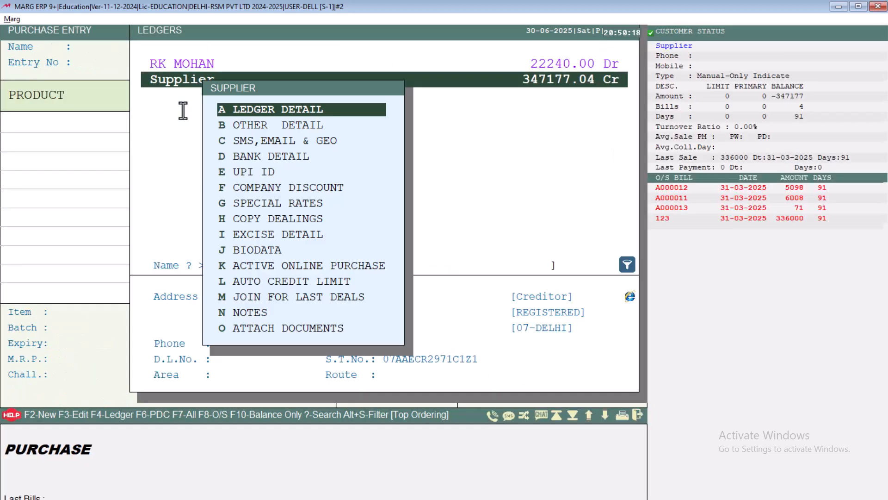
Choose Supplier as the party, enter the party bill number, and accept the 31-03-2025 date
{"action": "key", "text": "Escape"}
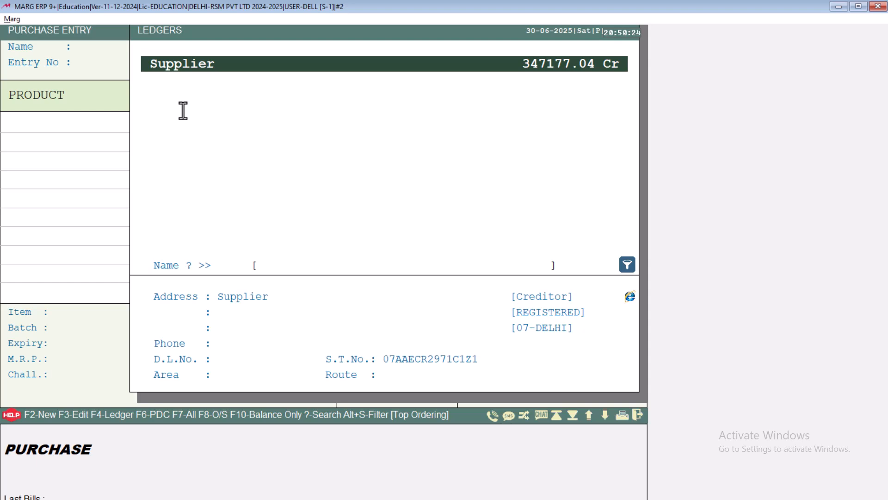
{"action": "key", "text": "Return"}
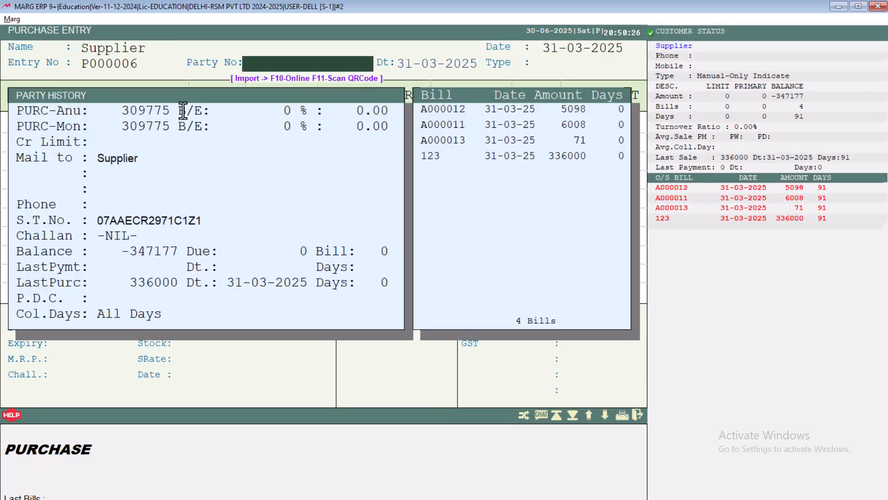
{"action": "type", "text": "1234"}
{"action": "key", "text": "Return"}
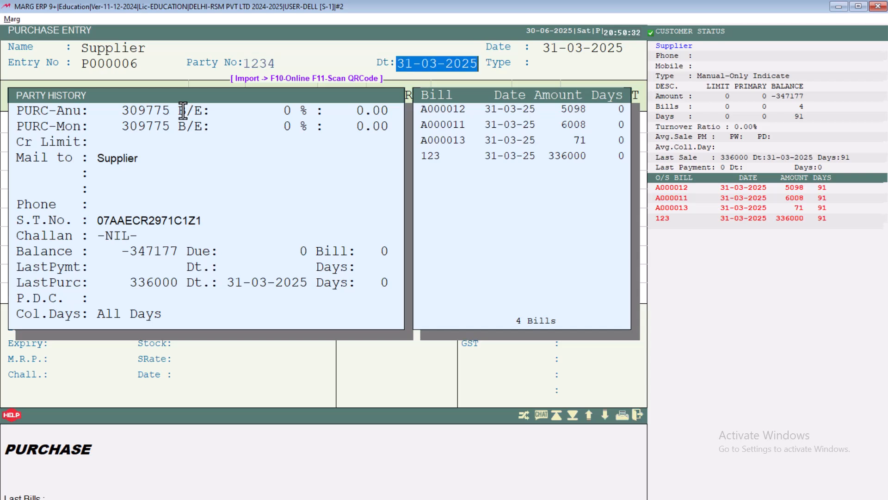
{"action": "key", "text": "Return"}
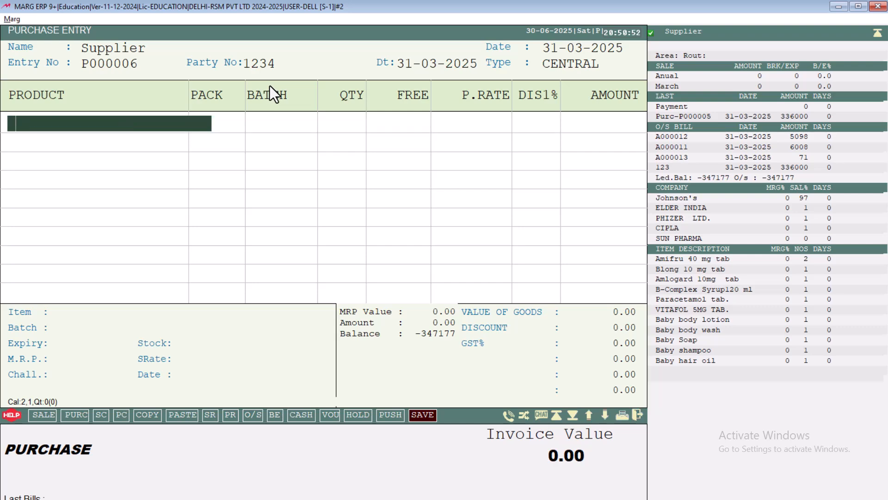
Add a line of 10 Baby hair oil from batch 6543 at 300.00
{"action": "key", "text": "Return"}
{"action": "key", "text": "Down"}
{"action": "key", "text": "Down"}
{"action": "key", "text": "Down"}
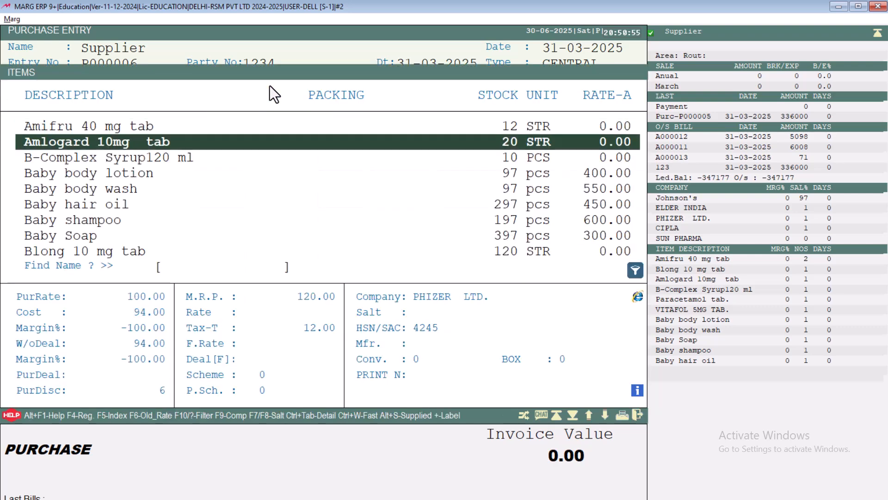
{"action": "key", "text": "Down"}
{"action": "key", "text": "Down"}
{"action": "key", "text": "Return"}
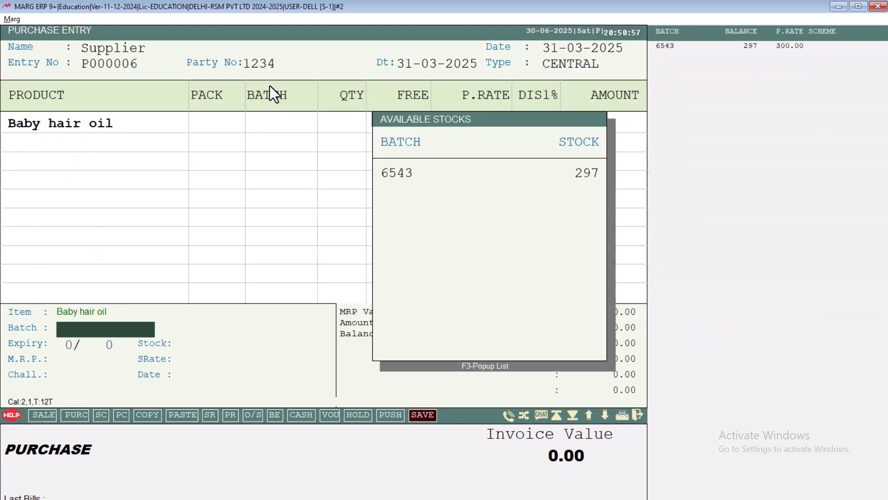
{"action": "key", "text": "Return"}
{"action": "key", "text": "Return"}
{"action": "type", "text": "10"}
{"action": "key", "text": "Return"}
{"action": "key", "text": "Return"}
{"action": "key", "text": "Return"}
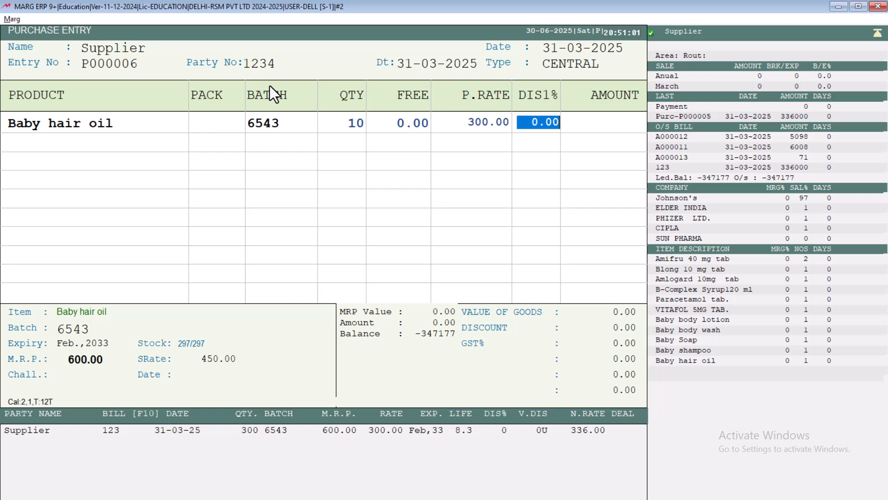
{"action": "key", "text": "Return"}
{"action": "key", "text": "Escape"}
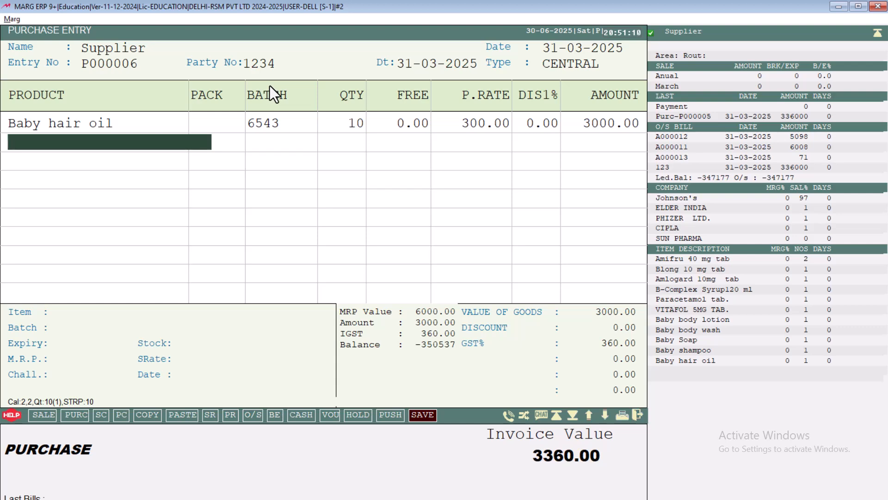
Finish item entry with Ctrl+W and move past the scheme summary to the save prompt
{"action": "key", "text": "Return"}
{"action": "key", "text": "Escape"}
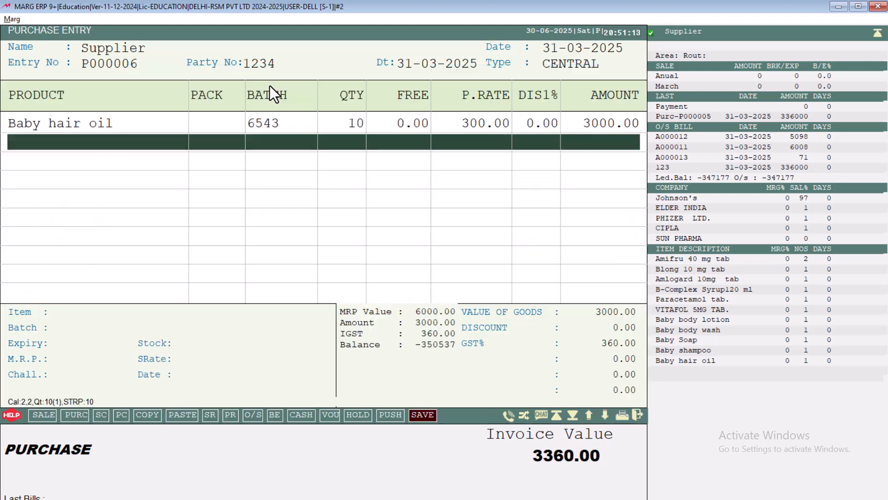
{"action": "key", "text": "ctrl+w"}
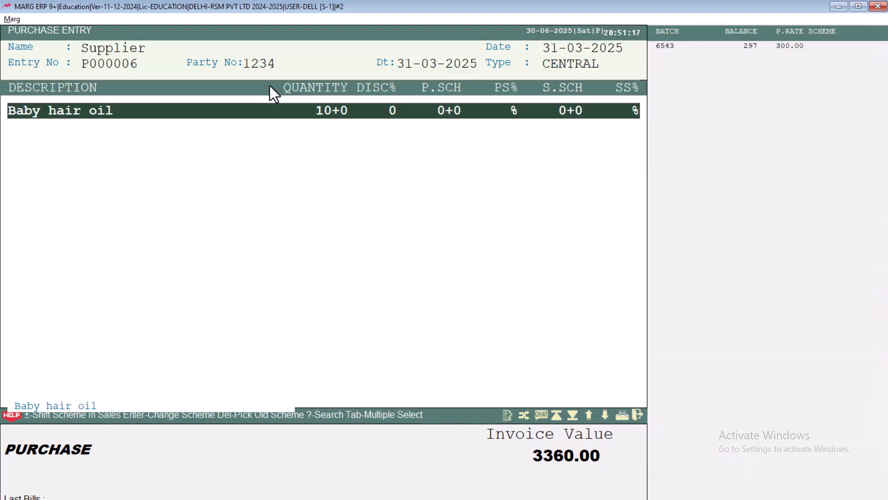
{"action": "key", "text": "Escape"}
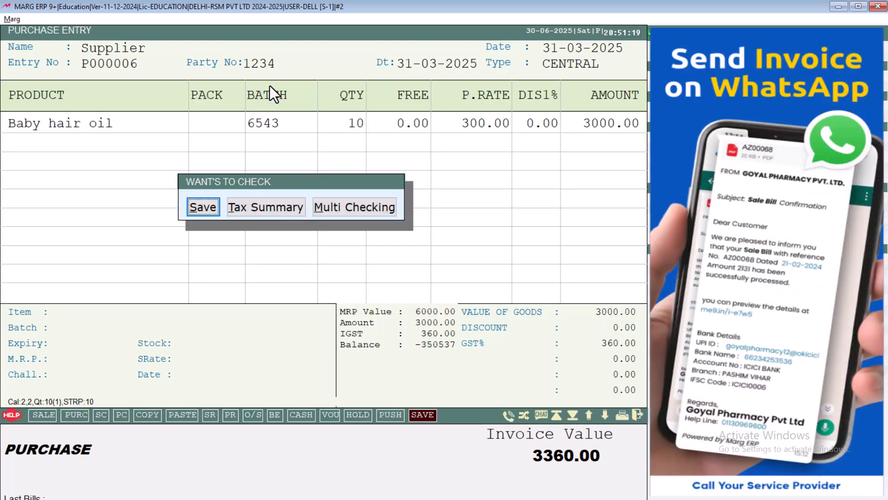
Save the 3360.00 bill, accept the TDS charge, and record the amount as a New Ref
{"action": "key", "text": "Return"}
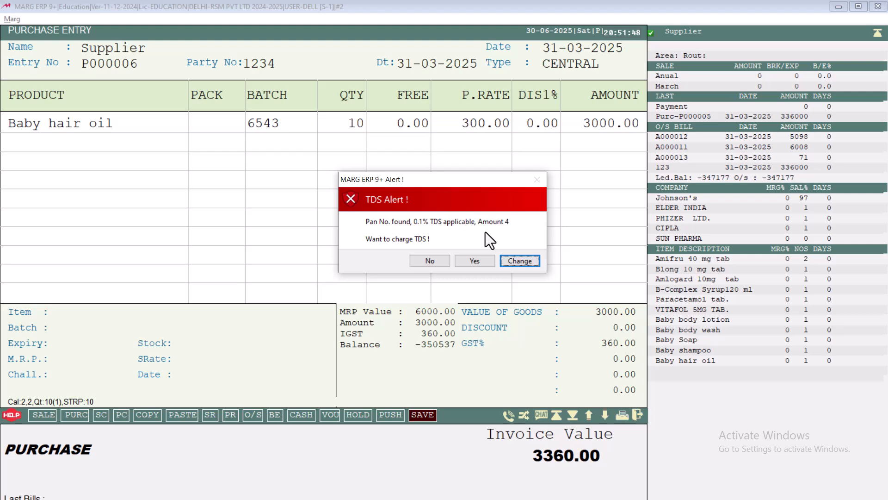
{"action": "left_click", "coordinate": [475, 260]}
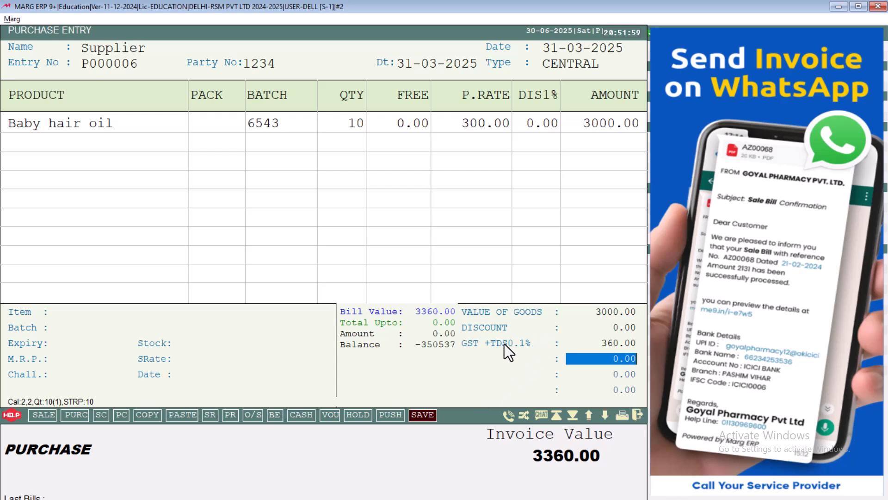
{"action": "key", "text": "Return"}
{"action": "key", "text": "Return"}
{"action": "key", "text": "Return"}
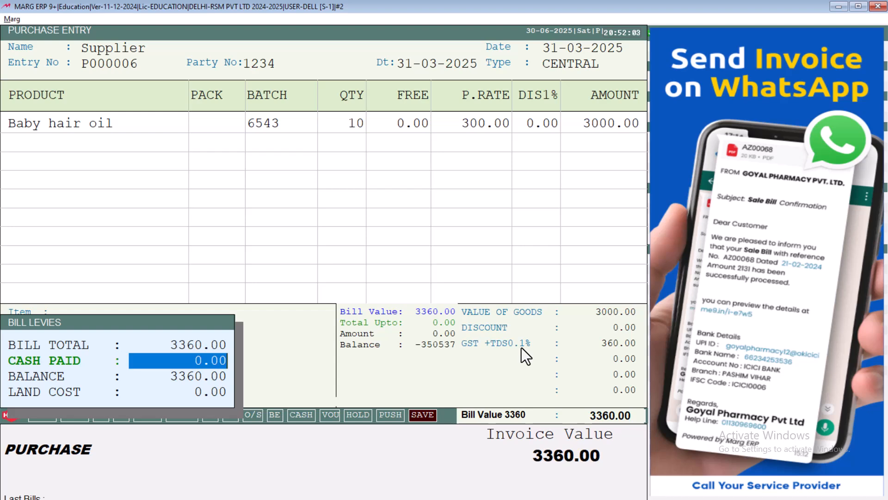
{"action": "key", "text": "Return"}
{"action": "key", "text": "Return"}
{"action": "key", "text": "Return"}
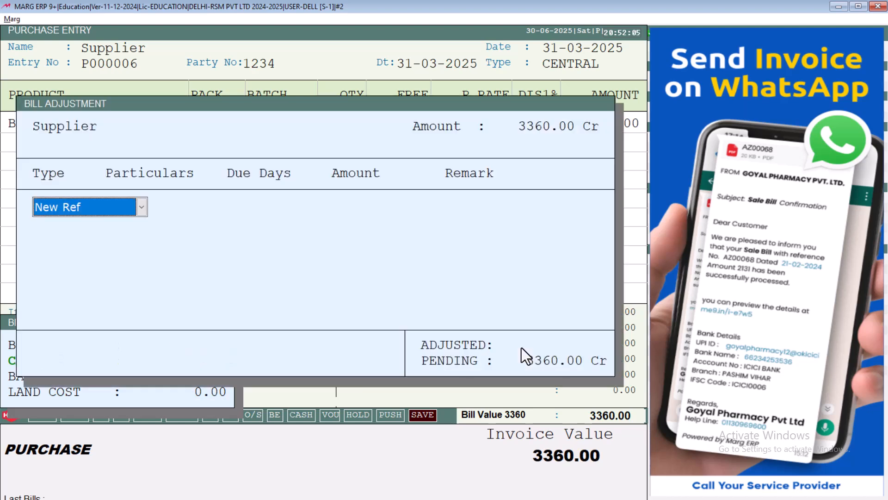
{"action": "key", "text": "Return"}
{"action": "key", "text": "Return"}
{"action": "key", "text": "Return"}
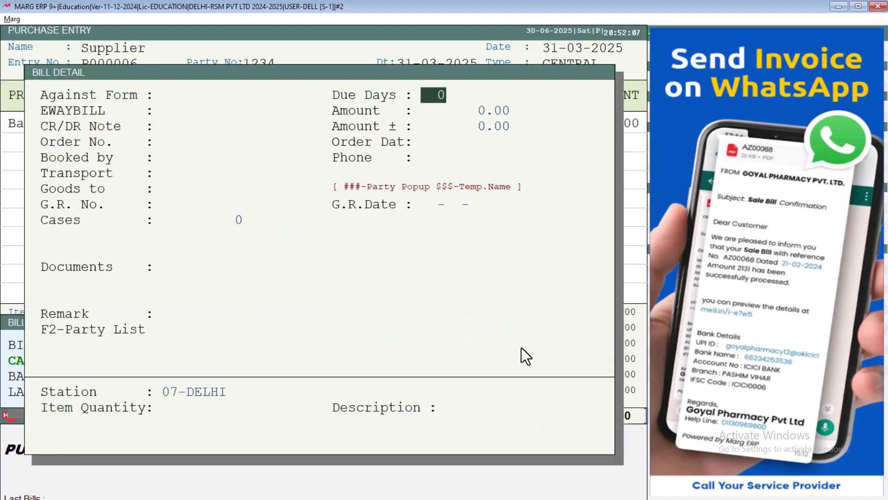
{"action": "key", "text": "Return"}
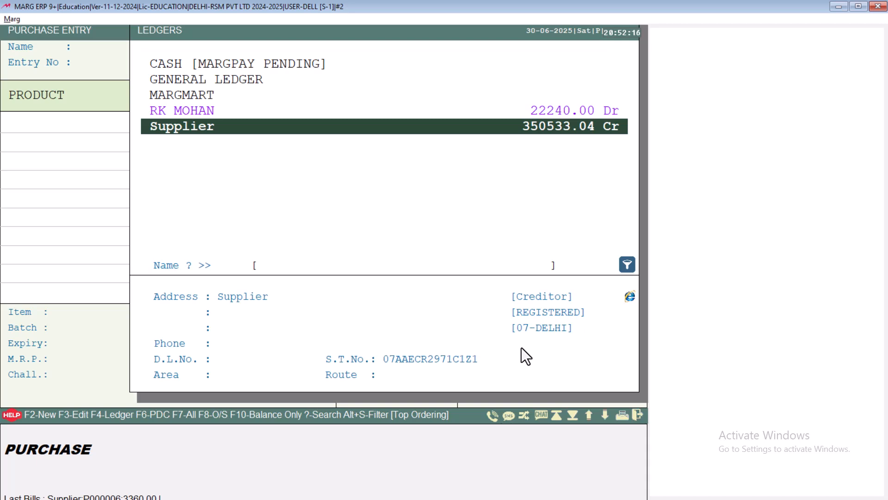
View the existing Supplier ledger's details and close them again
{"action": "key", "text": "F3"}
{"action": "key", "text": "Return"}
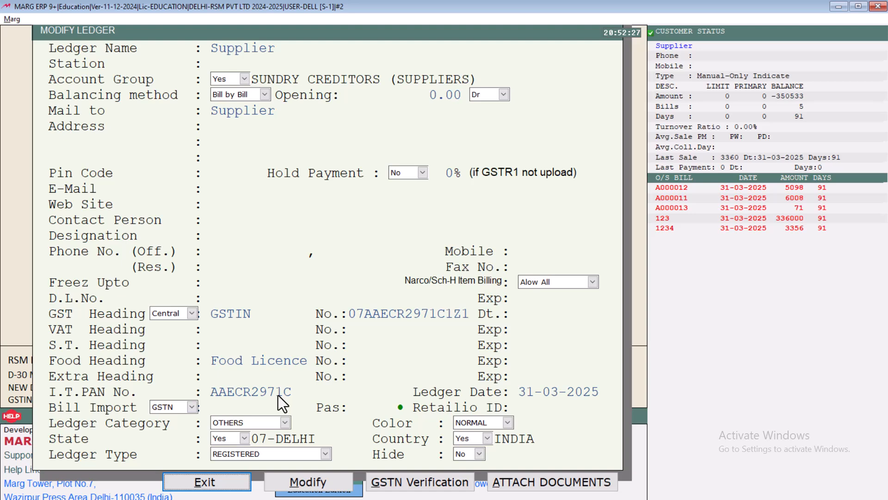
{"action": "key", "text": "Escape"}
{"action": "key", "text": "Escape"}
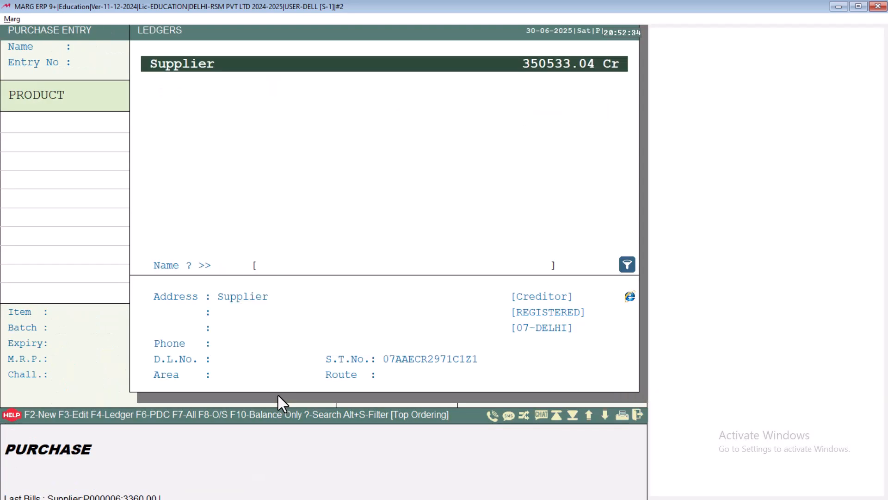
{"action": "key", "text": "F2"}
{"action": "key", "text": "Return"}
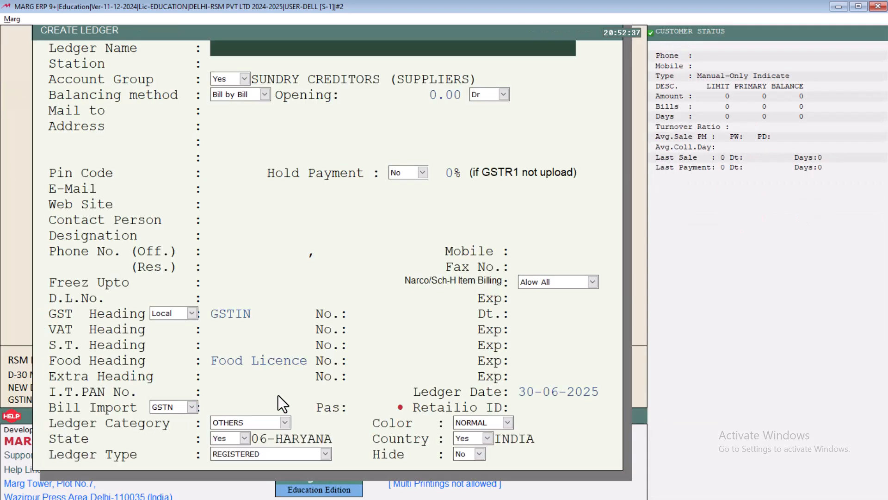
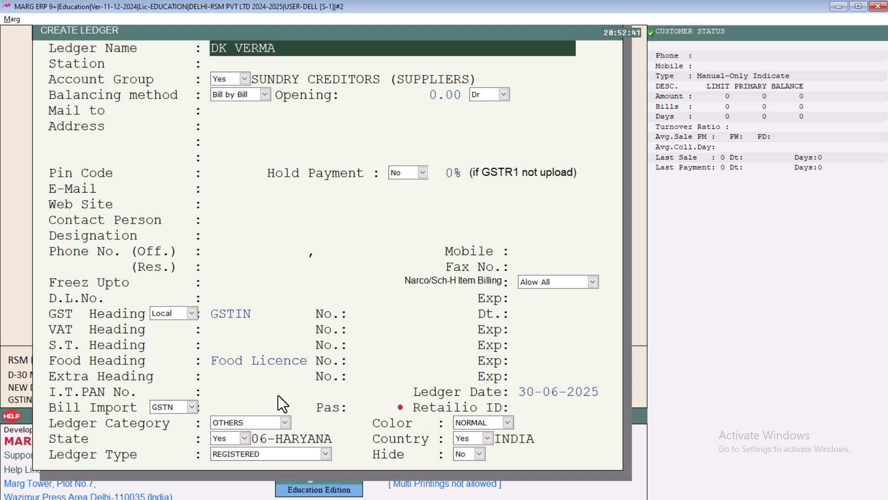
{"action": "key", "text": "Return"}
{"action": "key", "text": "Return"}
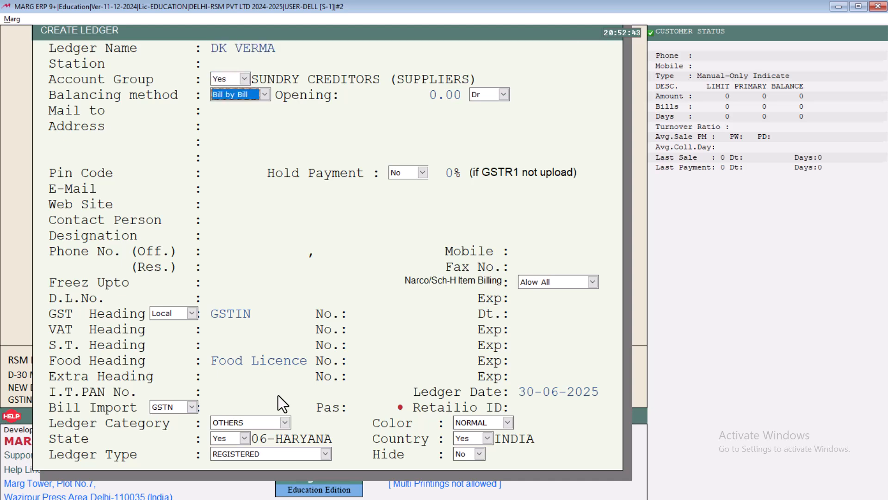
{"action": "key", "text": "Page_Down"}
{"action": "key", "text": "Return"}
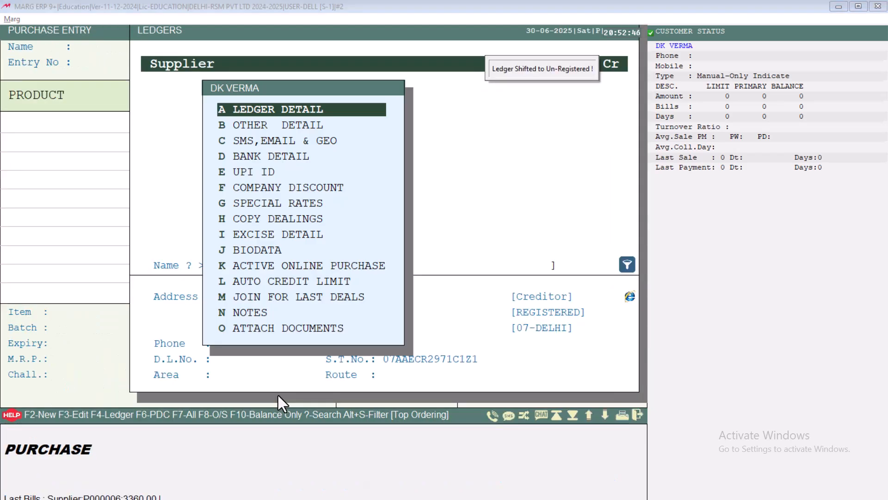
{"action": "key", "text": "Down"}
{"action": "key", "text": "Return"}
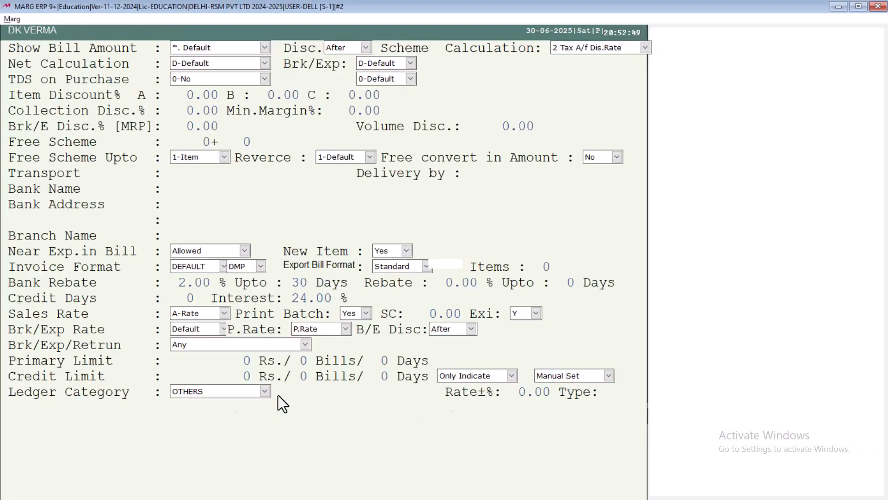
{"action": "left_click", "coordinate": [243, 80]}
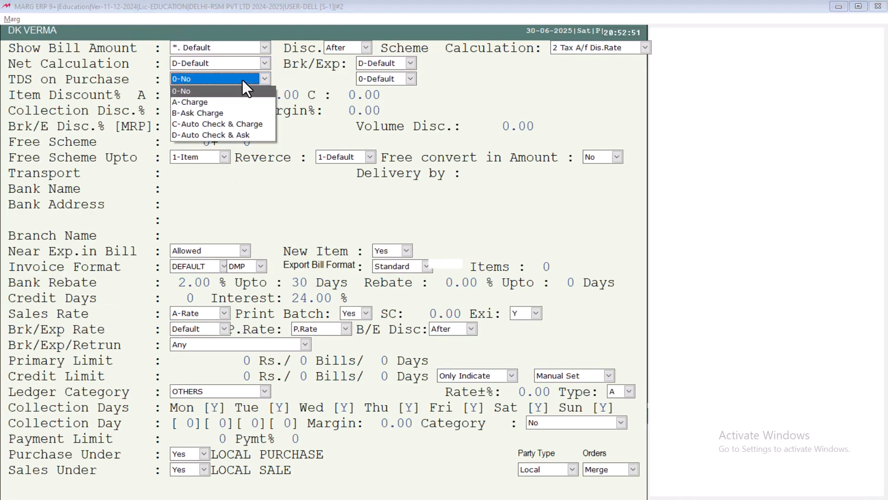
{"action": "key", "text": "Down"}
{"action": "key", "text": "Down"}
{"action": "key", "text": "Return"}
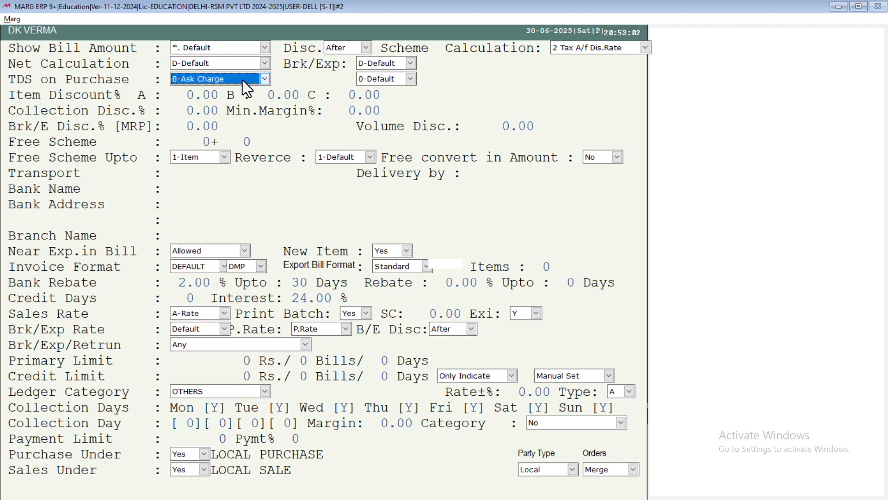
{"action": "key", "text": "Page_Down"}
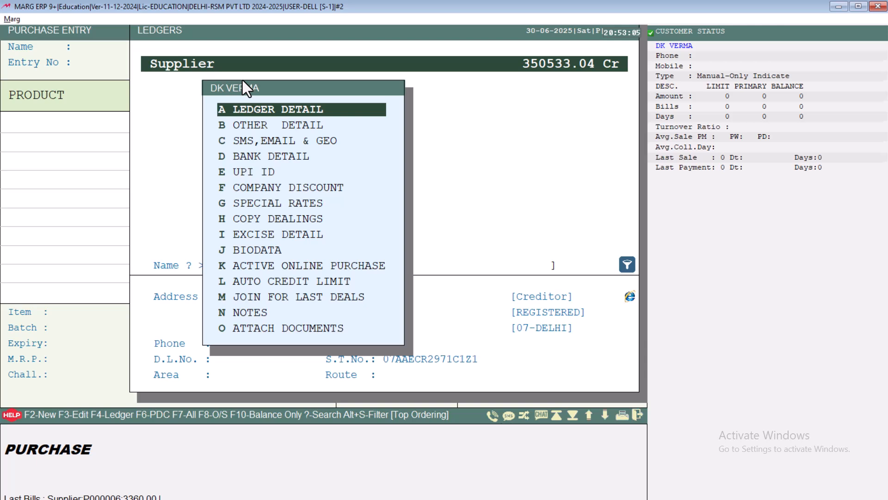
{"action": "key", "text": "Escape"}
{"action": "key", "text": "Return"}
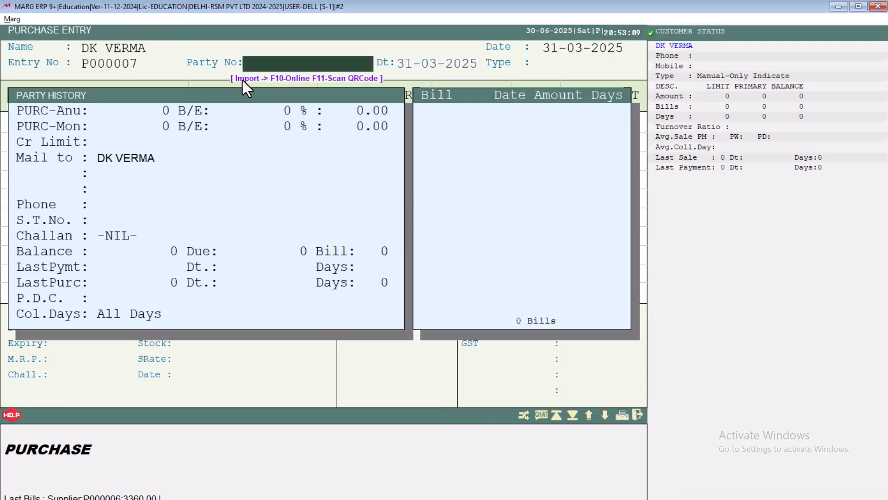
{"action": "type", "text": "002"}
{"action": "key", "text": "Return"}
{"action": "key", "text": "Return"}
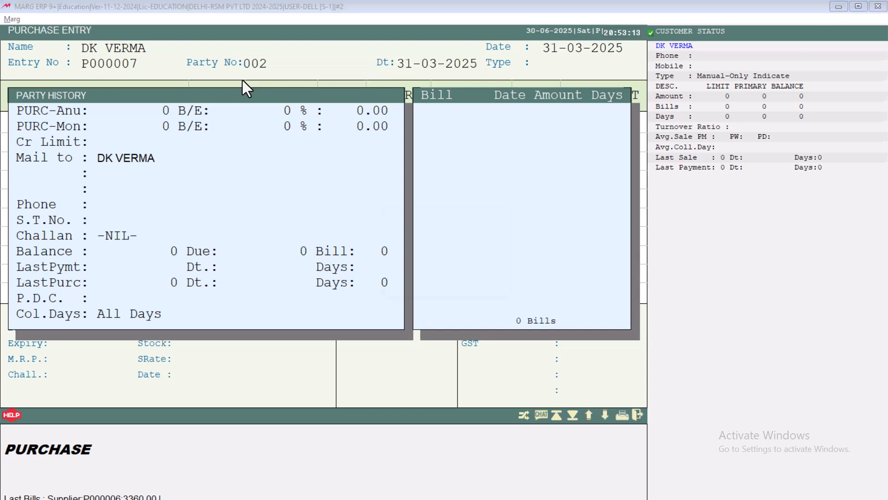
{"action": "key", "text": "Return"}
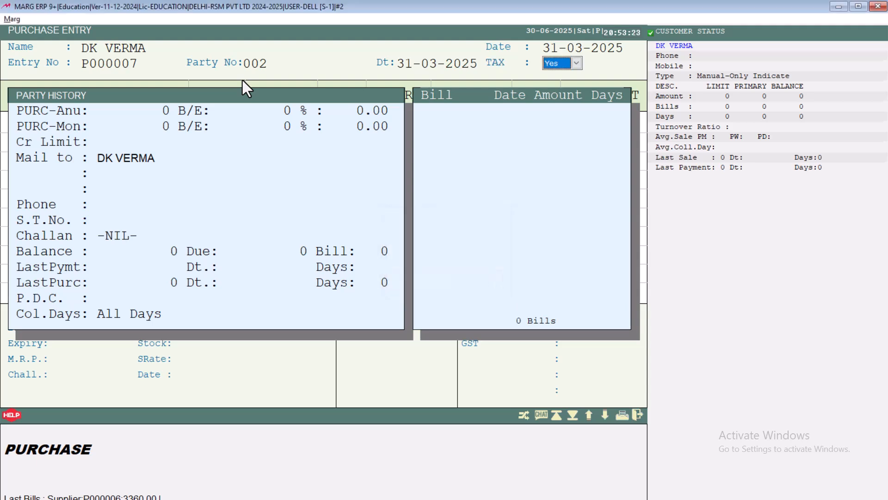
{"action": "key", "text": "Return"}
Add 10 Baby hair oil, batch TRE, at rate 300.00 and finish the item entry
{"action": "key", "text": "Return"}
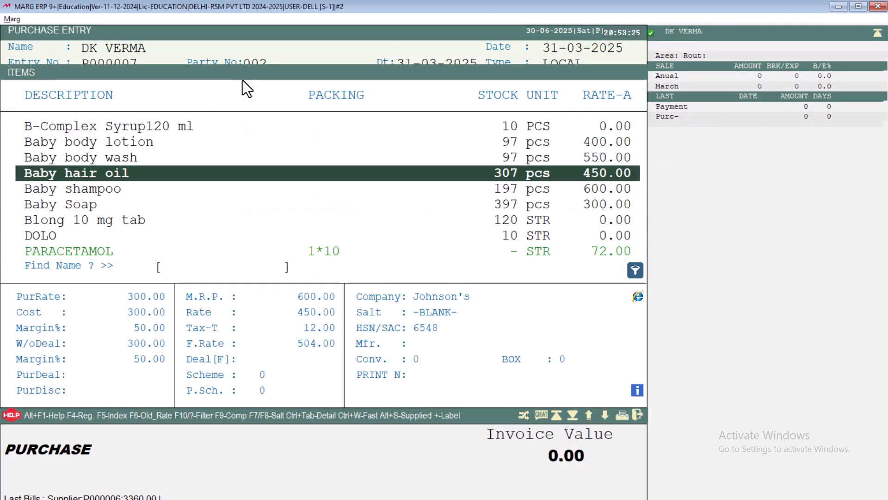
{"action": "key", "text": "Return"}
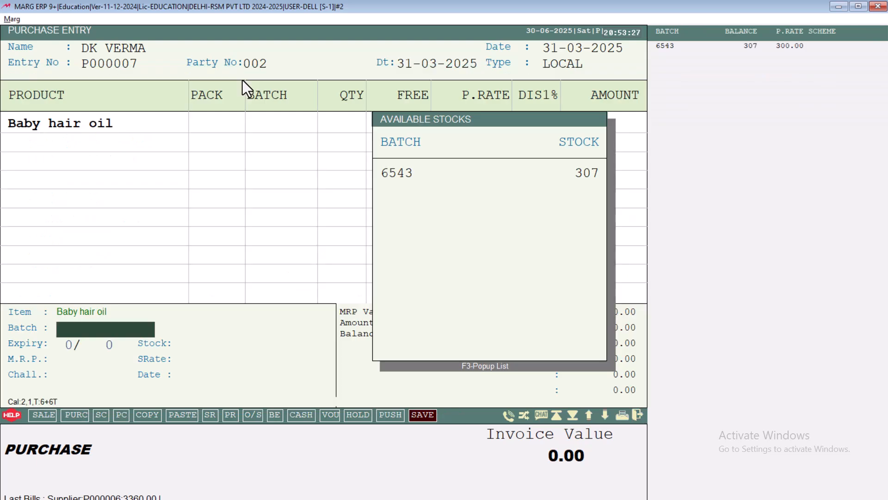
{"action": "type", "text": "TRE"}
{"action": "key", "text": "Return"}
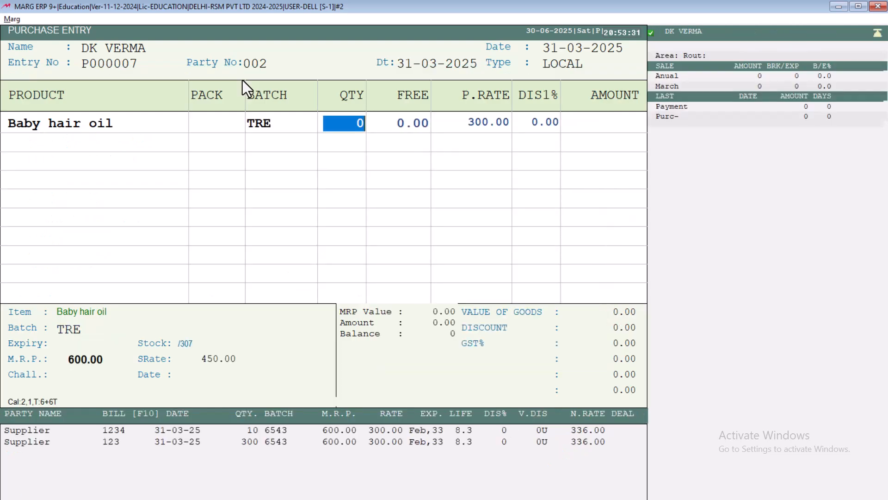
{"action": "type", "text": "1"}
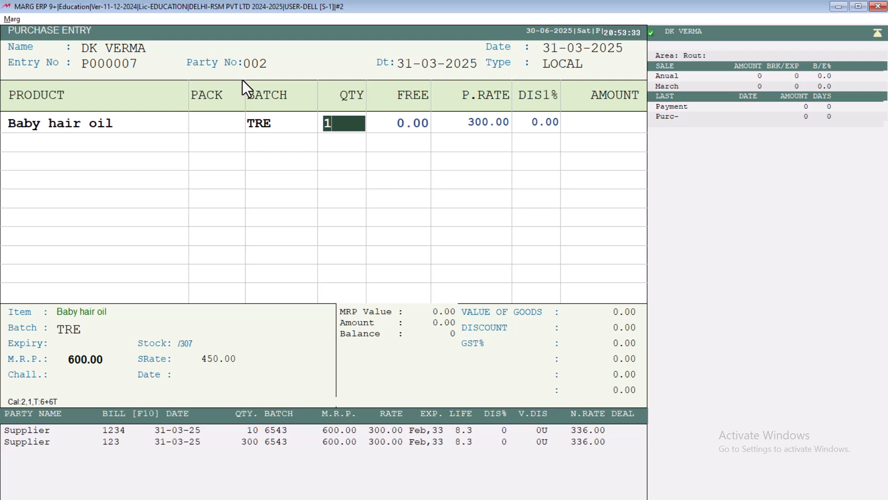
{"action": "type", "text": "0"}
{"action": "key", "text": "Return"}
{"action": "key", "text": "Return"}
{"action": "key", "text": "Return"}
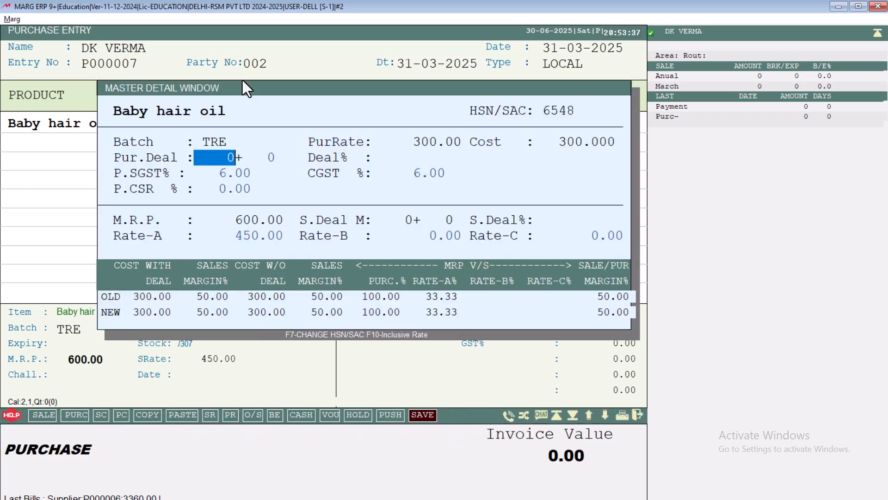
{"action": "key", "text": "Escape"}
{"action": "key", "text": "Return"}
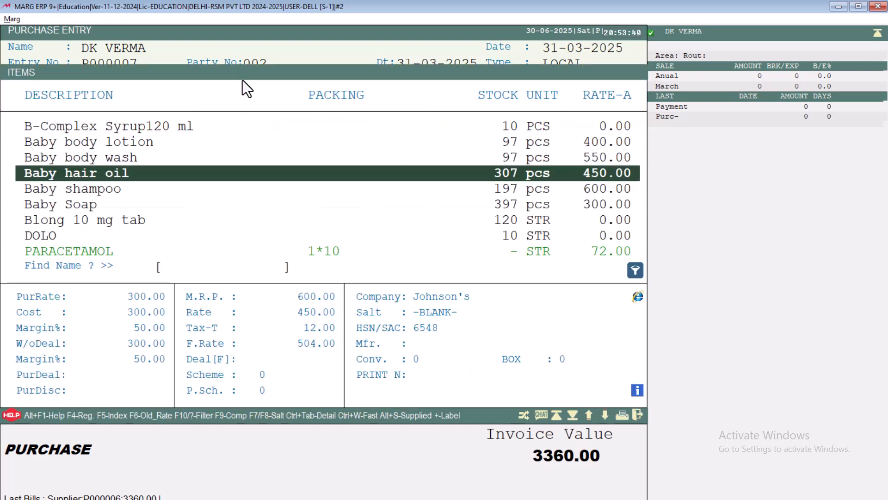
{"action": "key", "text": "Escape"}
{"action": "key", "text": "ctrl+w"}
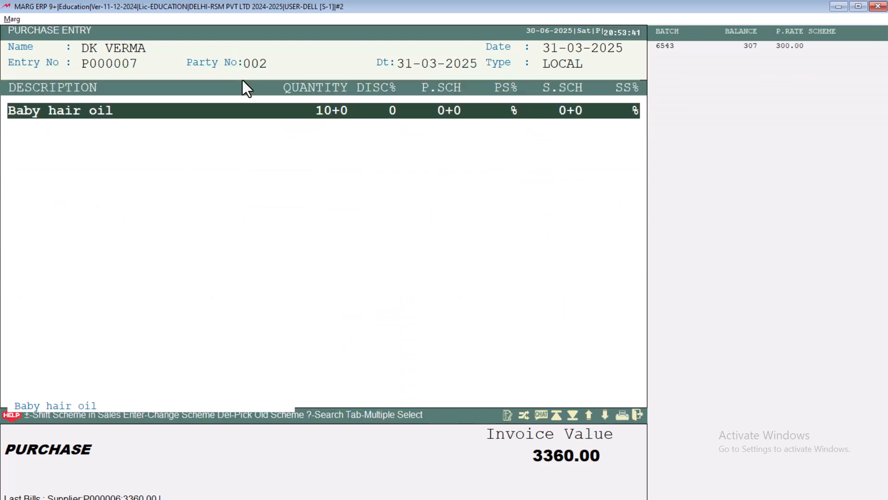
{"action": "key", "text": "Escape"}
Save the bill entry to bring up the alert for 5% TDS of 168
{"action": "key", "text": "Return"}
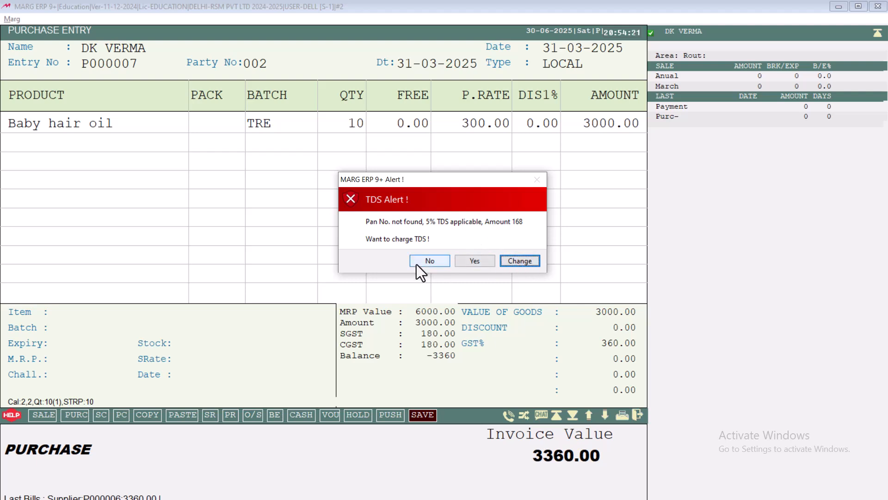
Accept the TDS detail: 194Q TDS on purchase, 5% on 3360.00, giving 168.00
{"action": "left_click", "coordinate": [520, 261]}
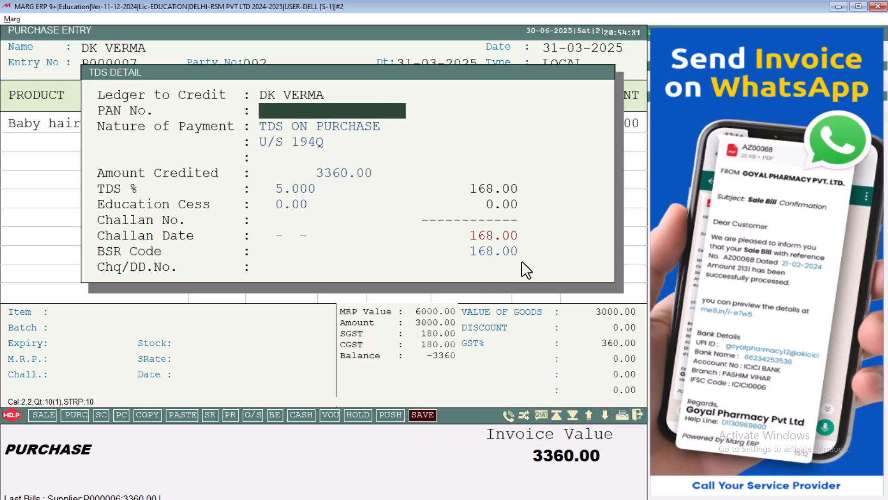
{"action": "key", "text": "Return"}
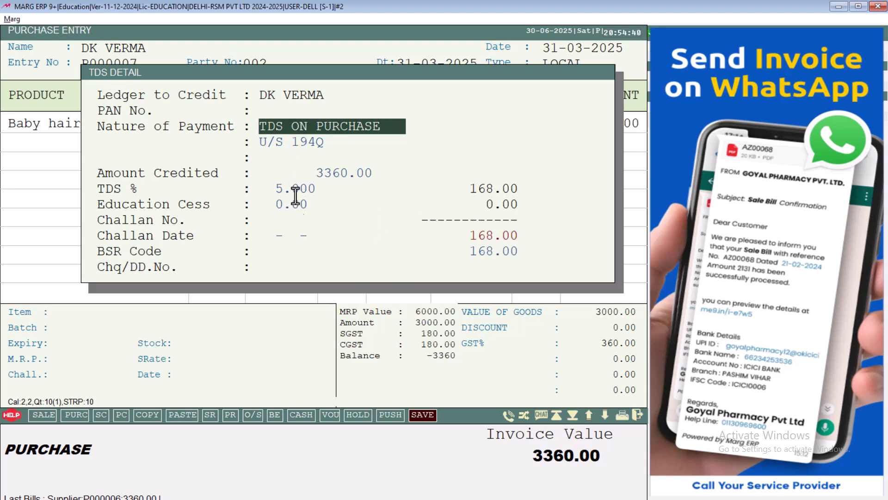
{"action": "key", "text": "Return"}
{"action": "key", "text": "Return"}
{"action": "key", "text": "Return"}
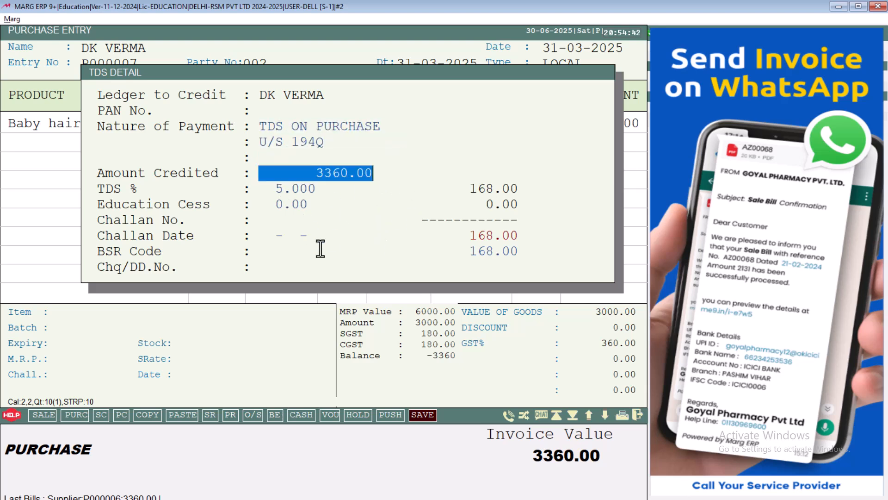
{"action": "key", "text": "Return"}
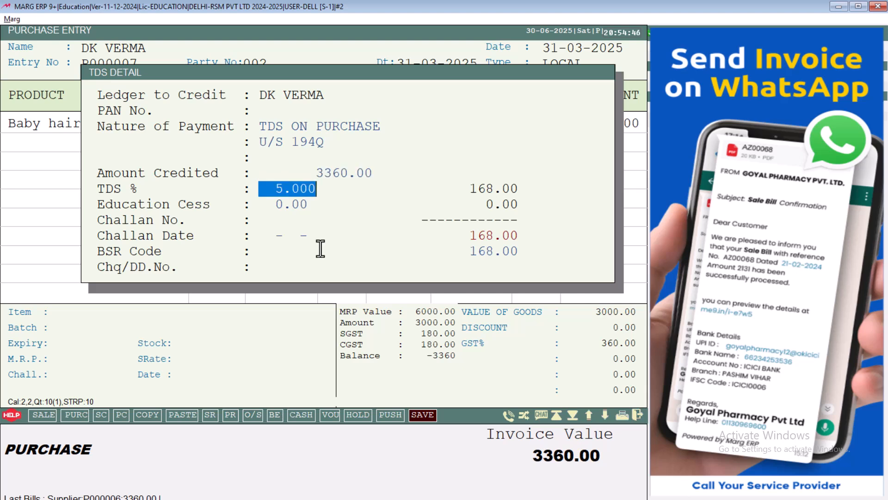
{"action": "key", "text": "Return"}
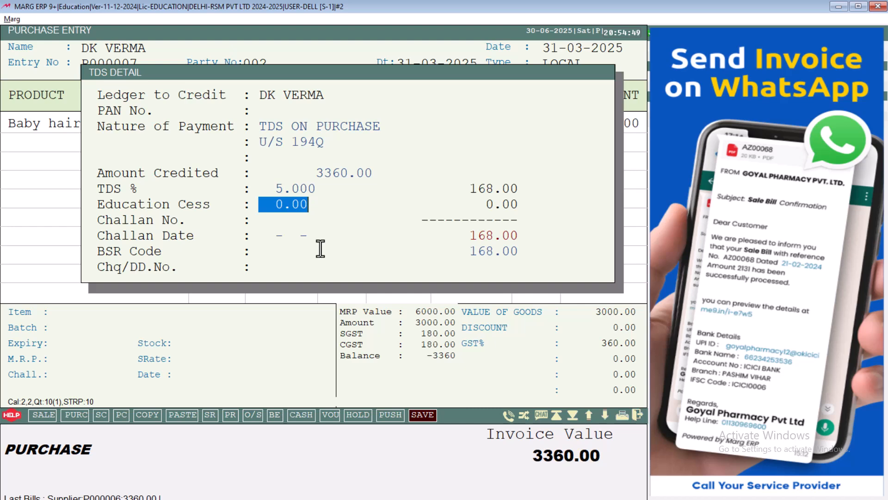
{"action": "key", "text": "Return"}
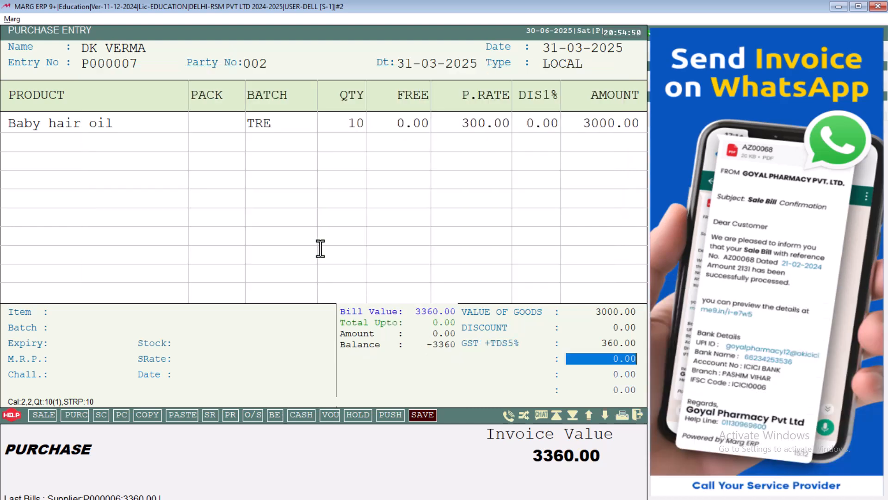
Pass the bill levies, confirm saving with New Ref adjustment, and exit to the dashboard
{"action": "key", "text": "Return"}
{"action": "key", "text": "Return"}
{"action": "key", "text": "Return"}
{"action": "key", "text": "Return"}
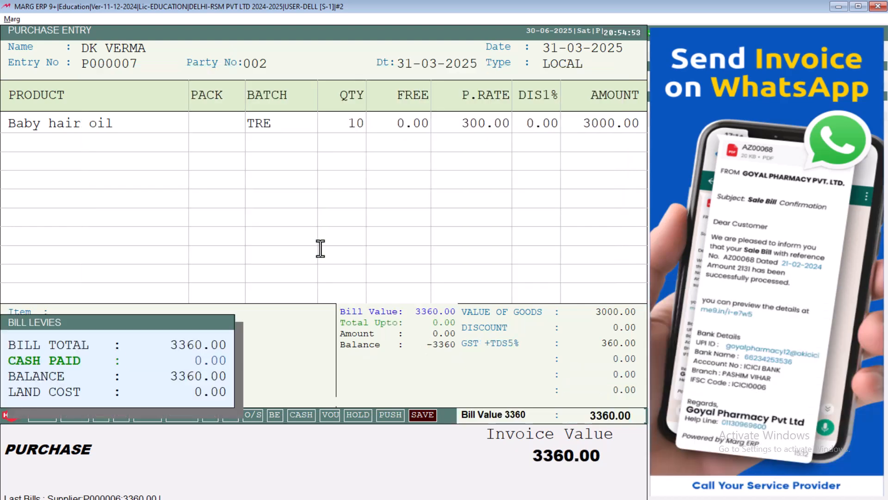
{"action": "key", "text": "Return"}
{"action": "key", "text": "Return"}
{"action": "key", "text": "Return"}
{"action": "key", "text": "Return"}
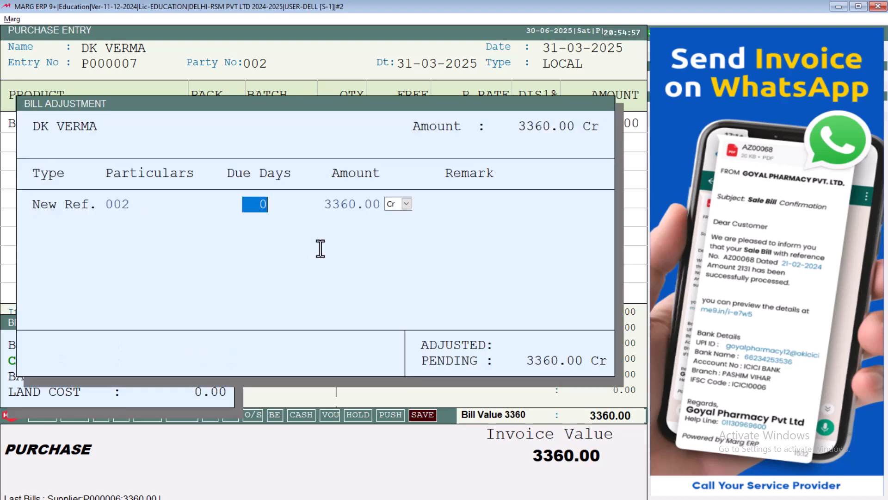
{"action": "key", "text": "Return"}
{"action": "key", "text": "Escape"}
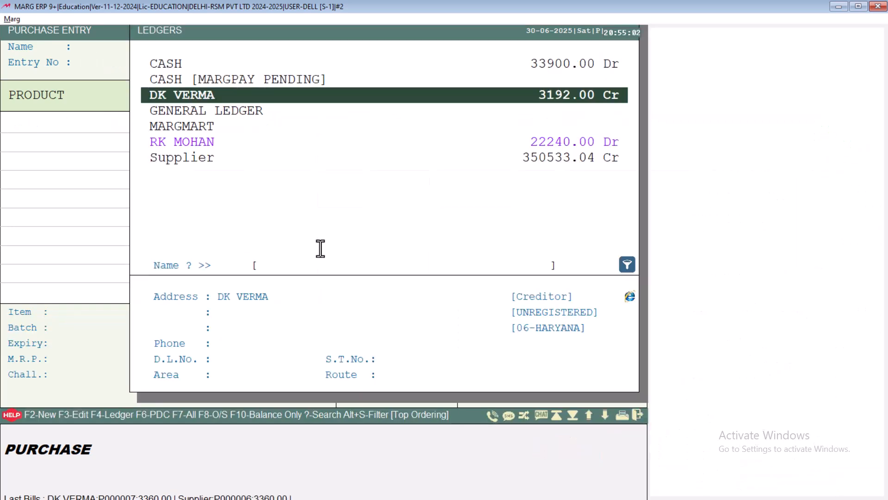
{"action": "key", "text": "Escape"}
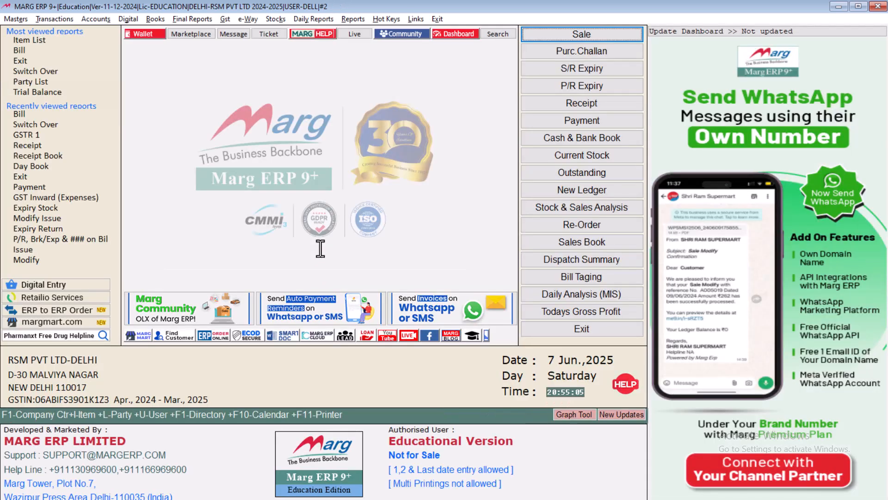
{"action": "key", "text": "ctrl+l"}
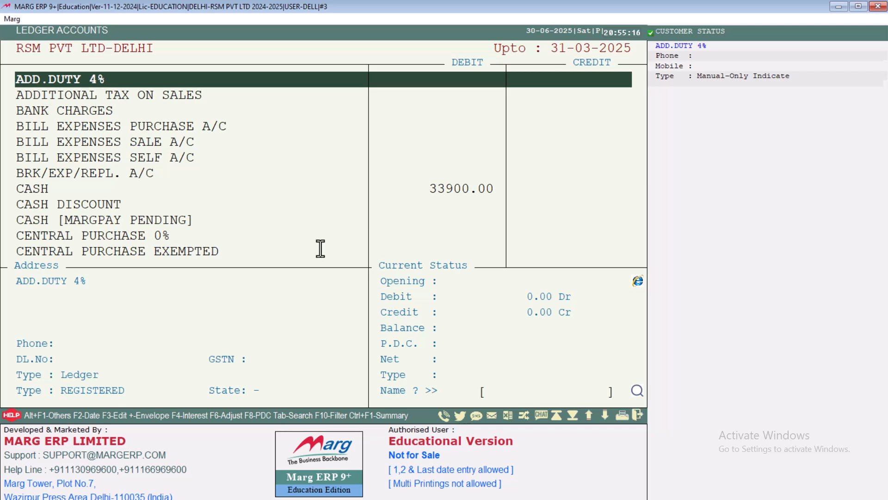
{"action": "key", "text": "Down"}
{"action": "key", "text": "Down"}
{"action": "key", "text": "Down"}
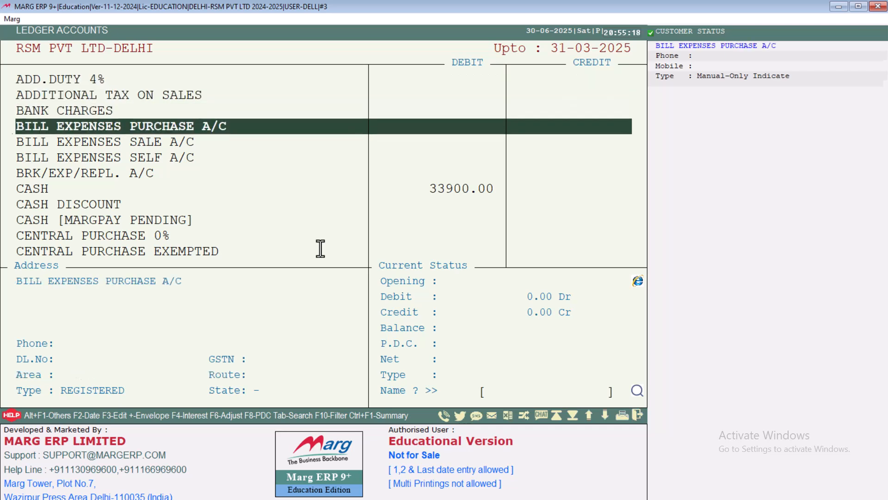
{"action": "type", "text": "DK"}
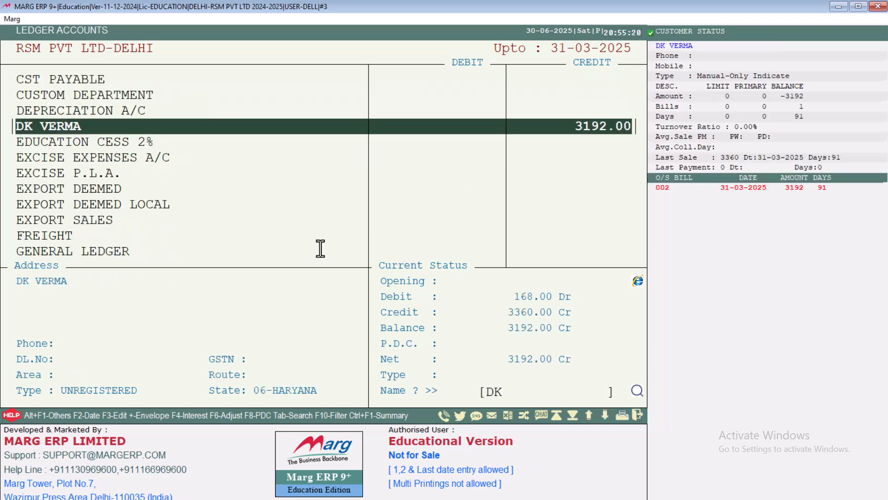
{"action": "key", "text": "Return"}
{"action": "key", "text": "Return"}
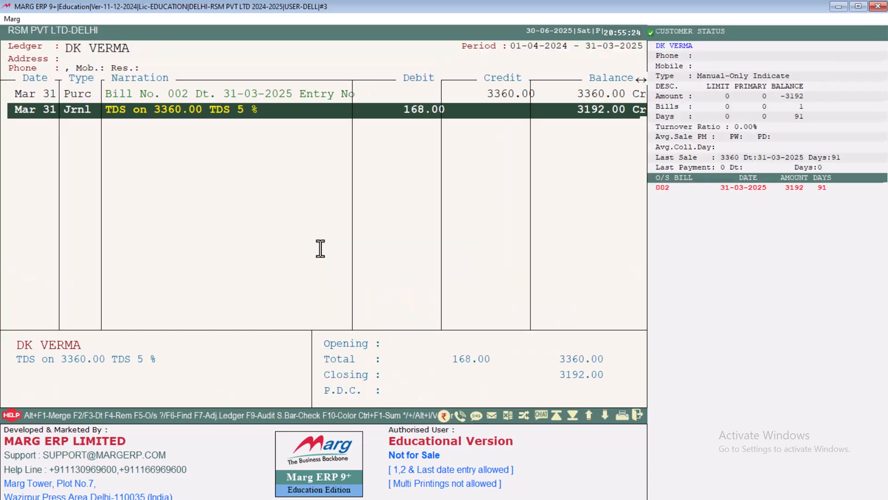
{"action": "key", "text": "Up"}
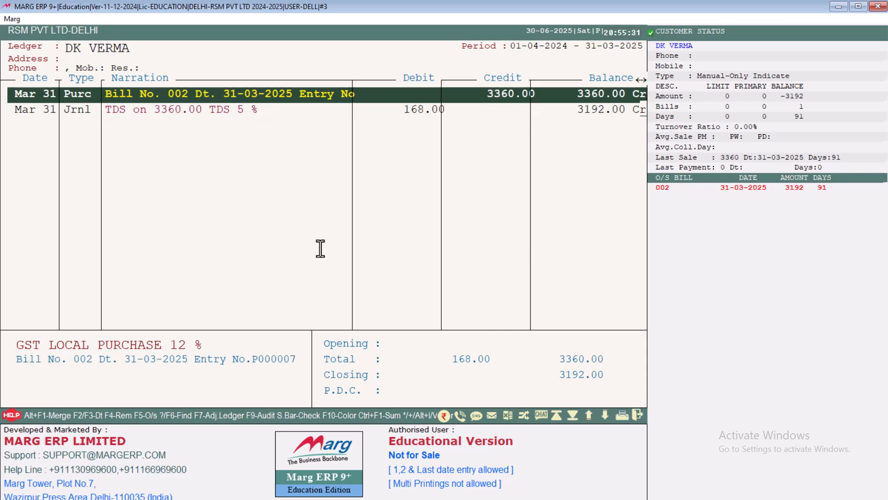
{"action": "key", "text": "Down"}
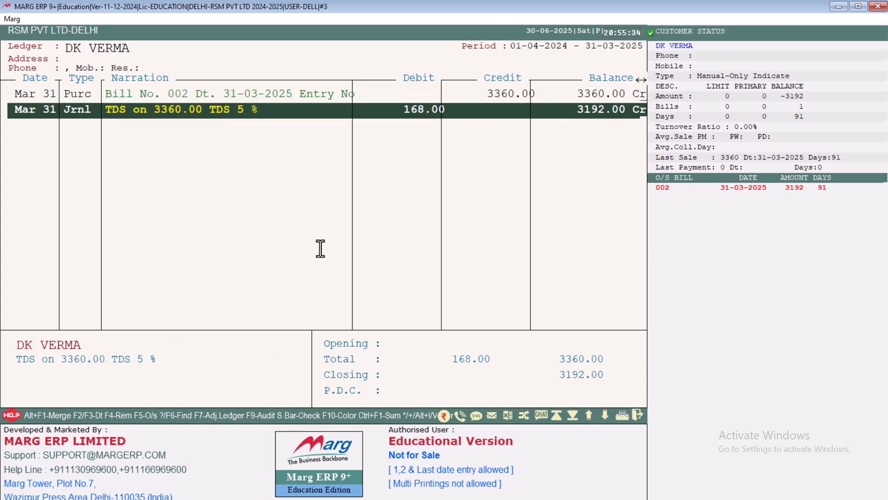
{"action": "key", "text": "Up"}
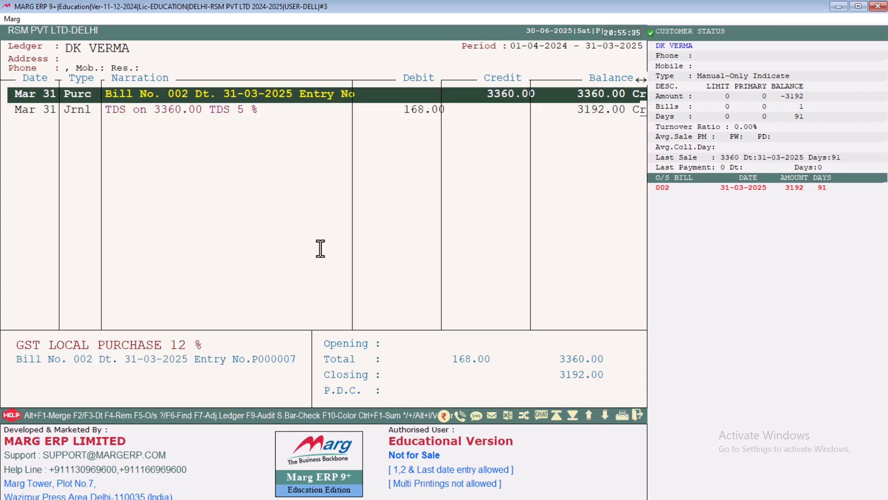
{"action": "key", "text": "Return"}
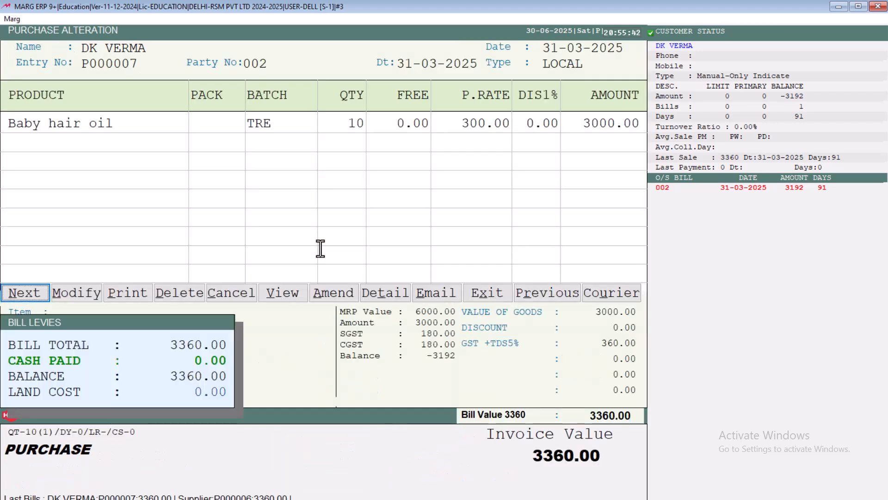
{"action": "key", "text": "Escape"}
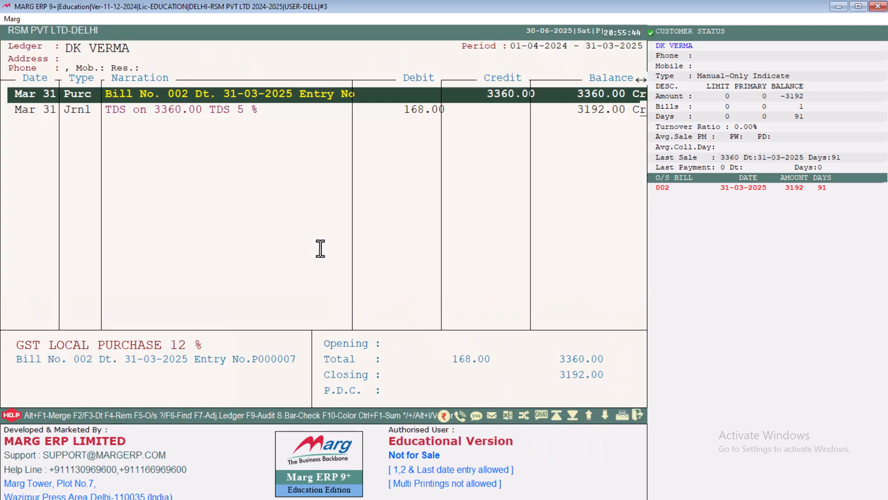
{"action": "key", "text": "Return"}
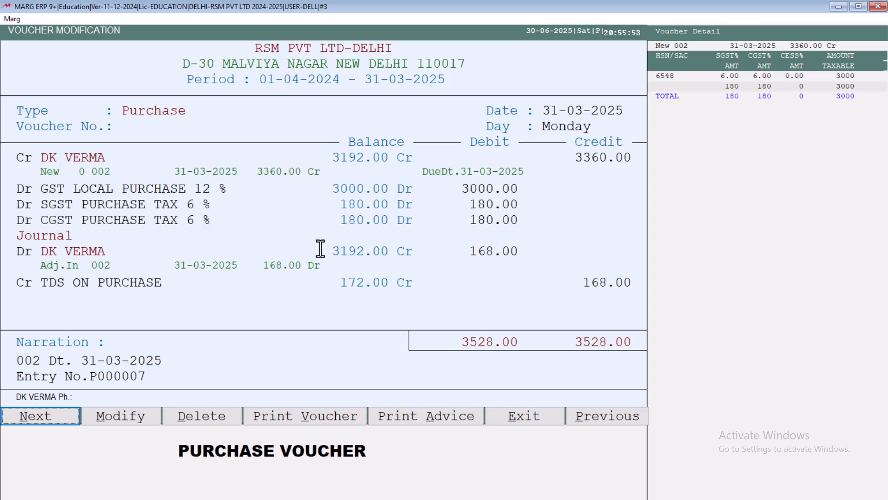
{"action": "key", "text": "Escape"}
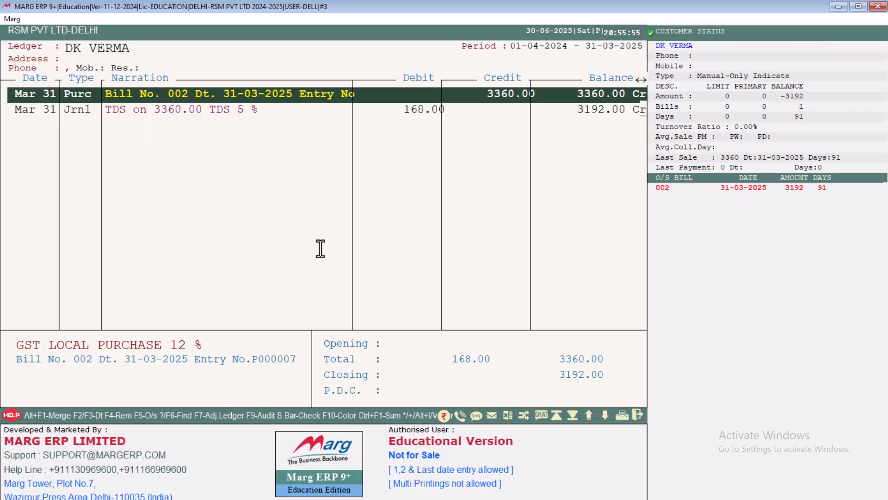
{"action": "key", "text": "Down"}
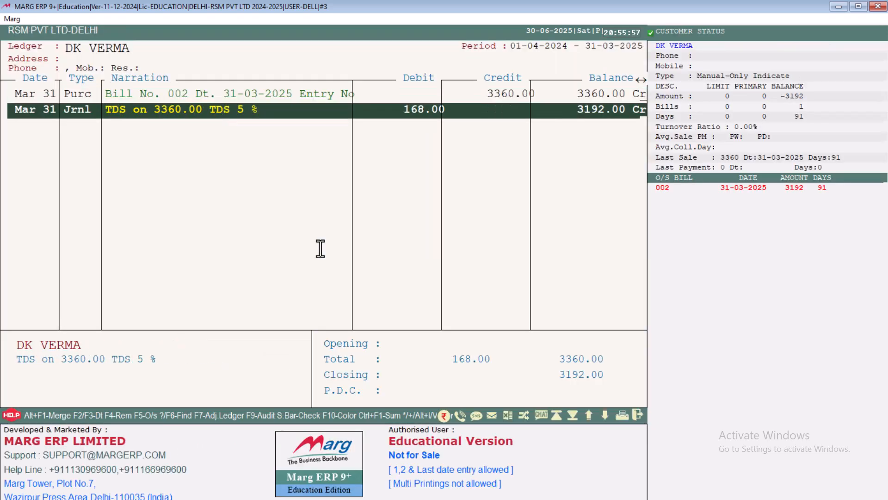
{"action": "key", "text": "Return"}
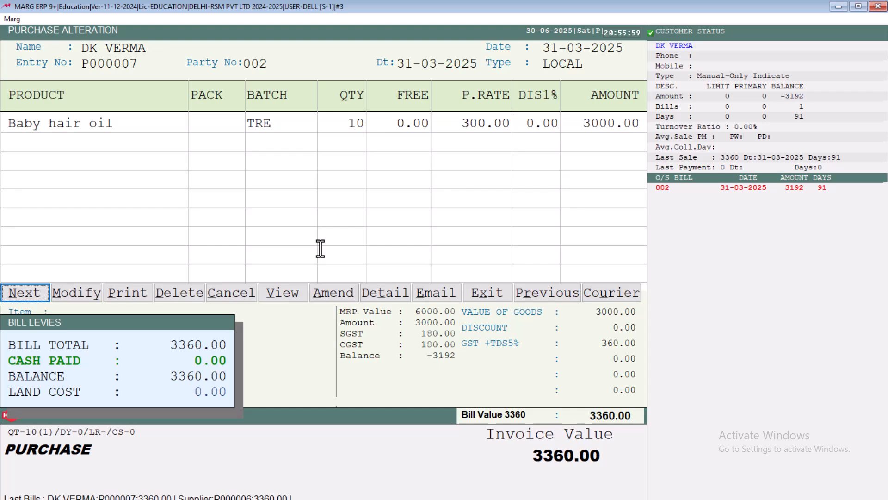
{"action": "key", "text": "Escape"}
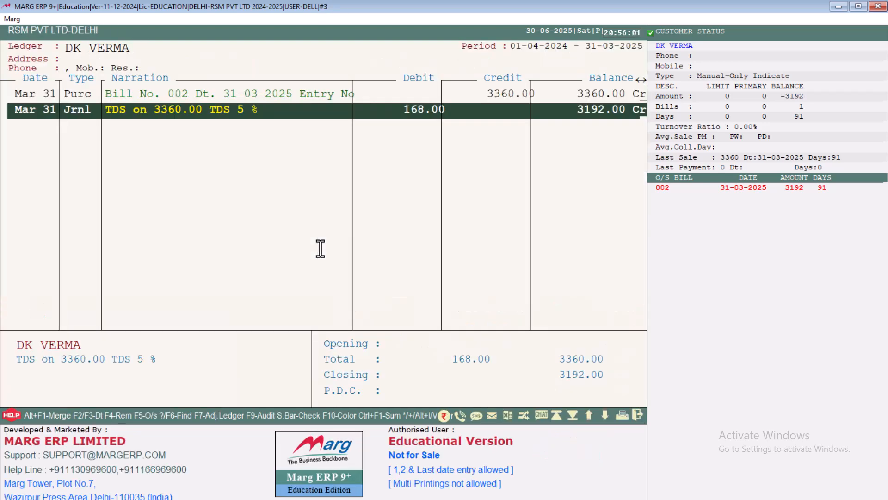
{"action": "key", "text": "Return"}
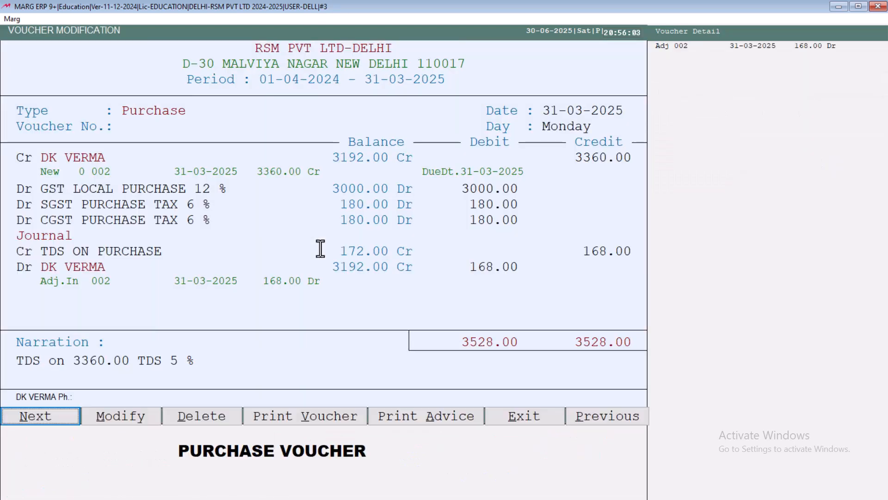
{"action": "key", "text": "Escape"}
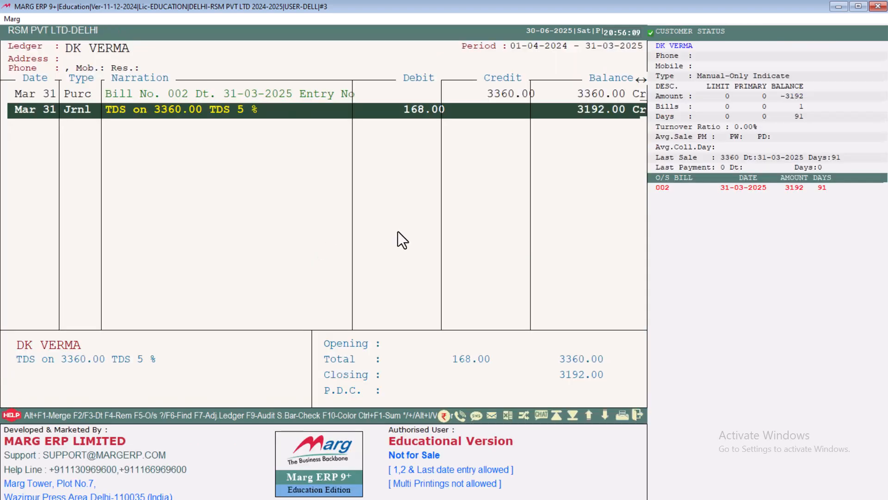
{"action": "key", "text": "Up"}
{"action": "key", "text": "Escape"}
{"action": "key", "text": "Escape"}
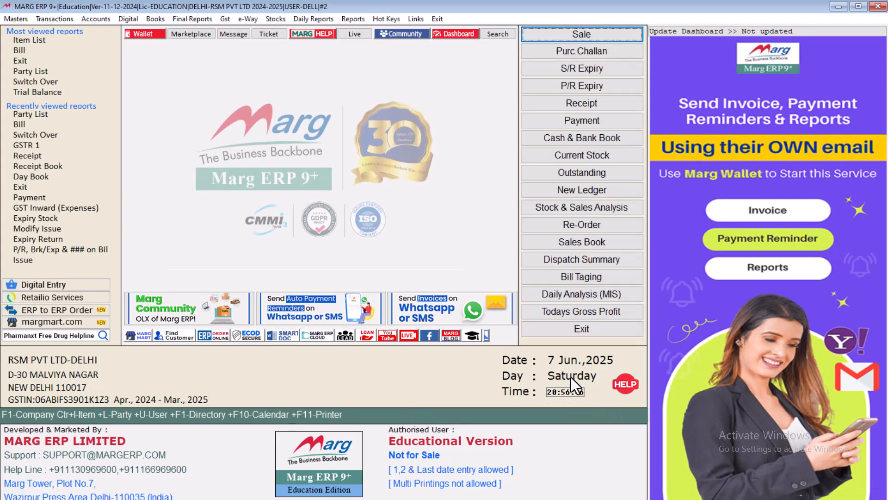
Open the TDS ON PURCHASE ledger for the full period
{"action": "key", "text": "ctrl+l"}
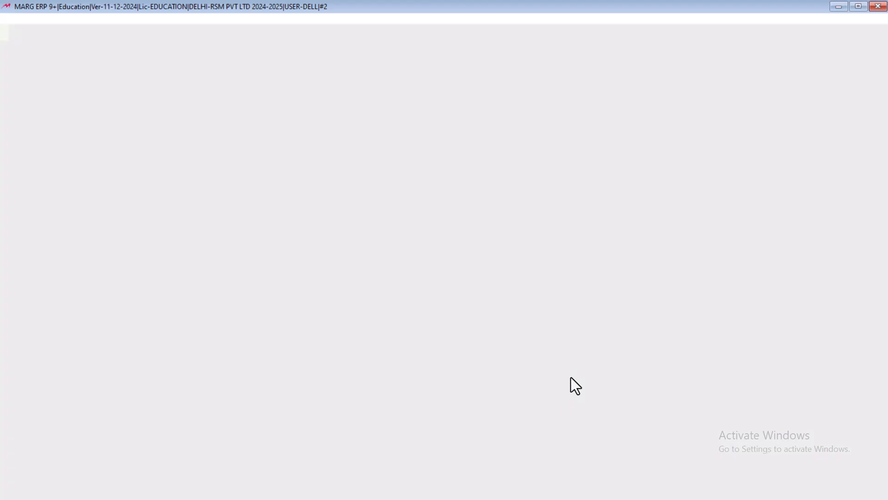
{"action": "type", "text": "TDS"}
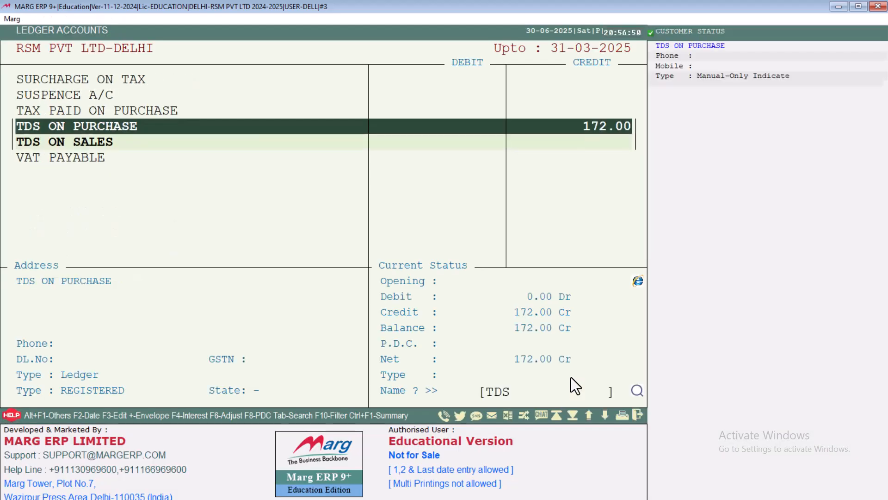
{"action": "key", "text": "Return"}
{"action": "key", "text": "Return"}
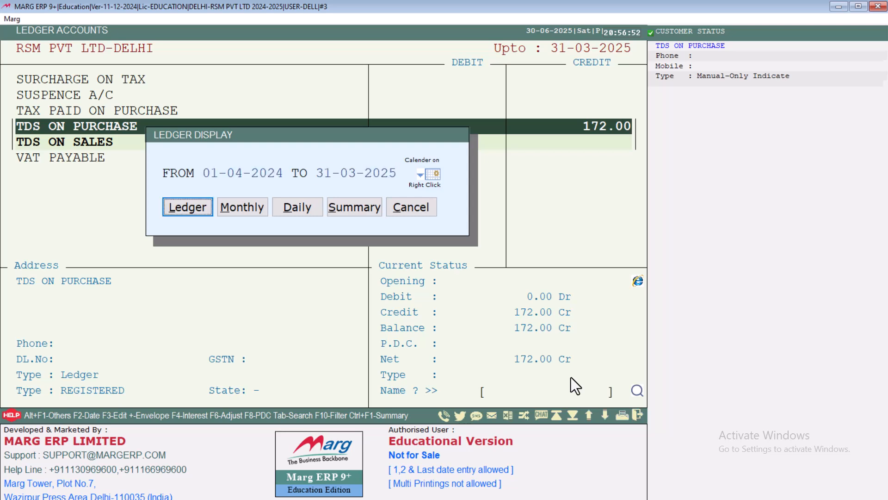
{"action": "key", "text": "Return"}
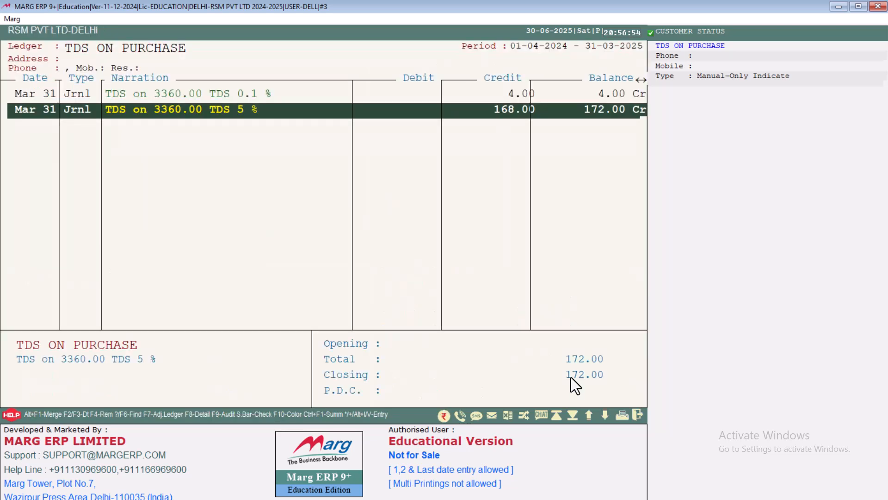
{"action": "key", "text": "Up"}
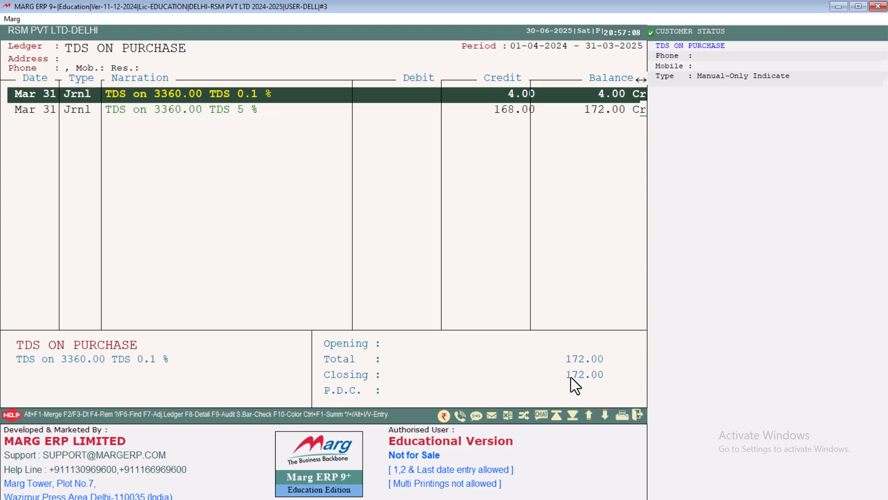
Inspect the bills and voucher behind the 0.1% and 5% deductions, then open the Gst menu
{"action": "key", "text": "Return"}
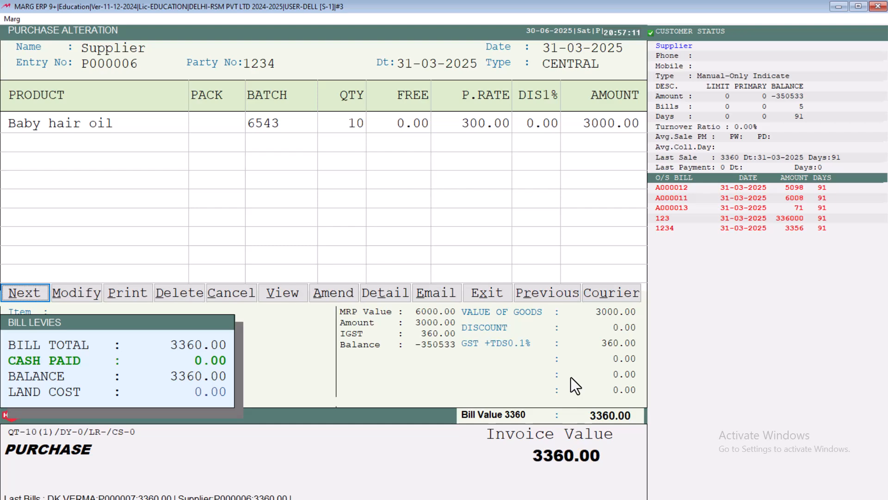
{"action": "key", "text": "Escape"}
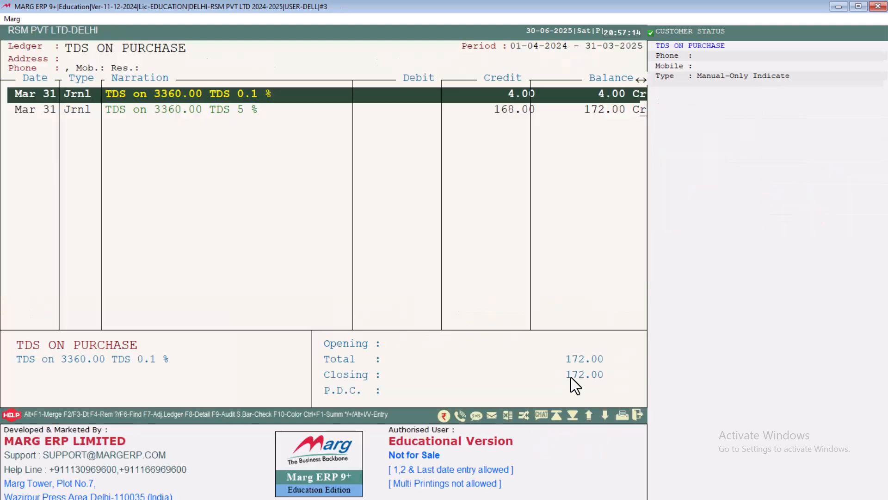
{"action": "key", "text": "Down"}
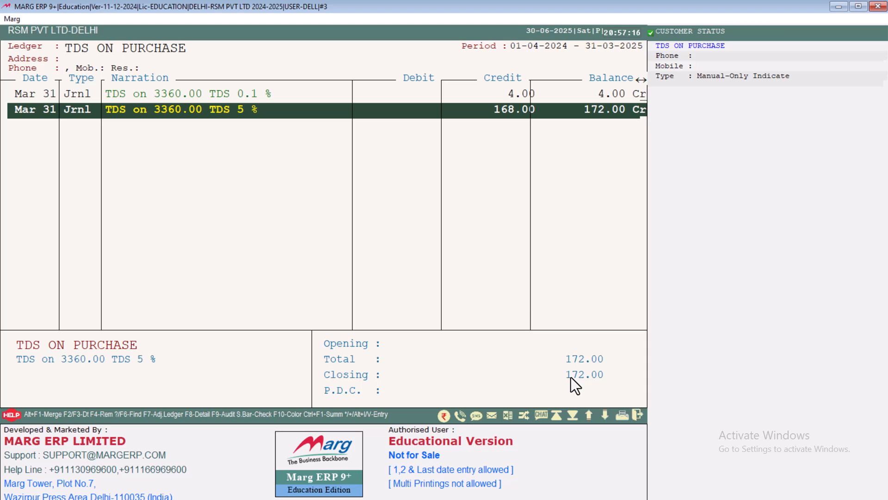
{"action": "key", "text": "Return"}
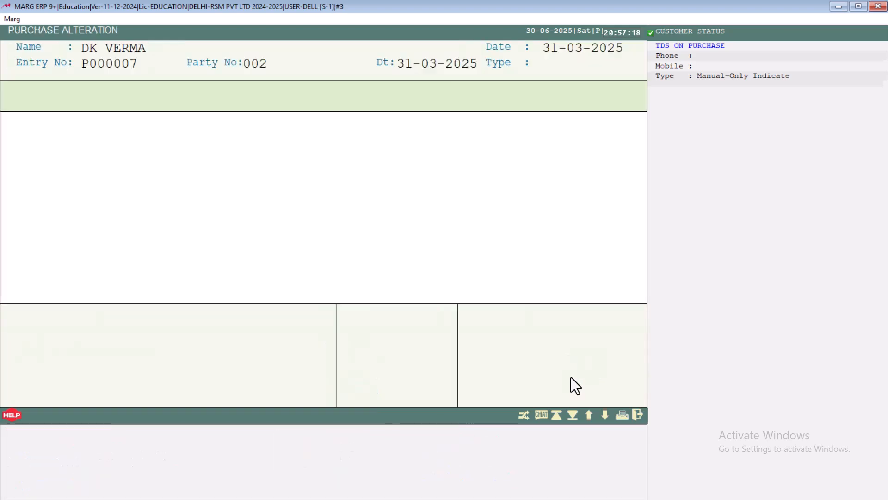
{"action": "key", "text": "Escape"}
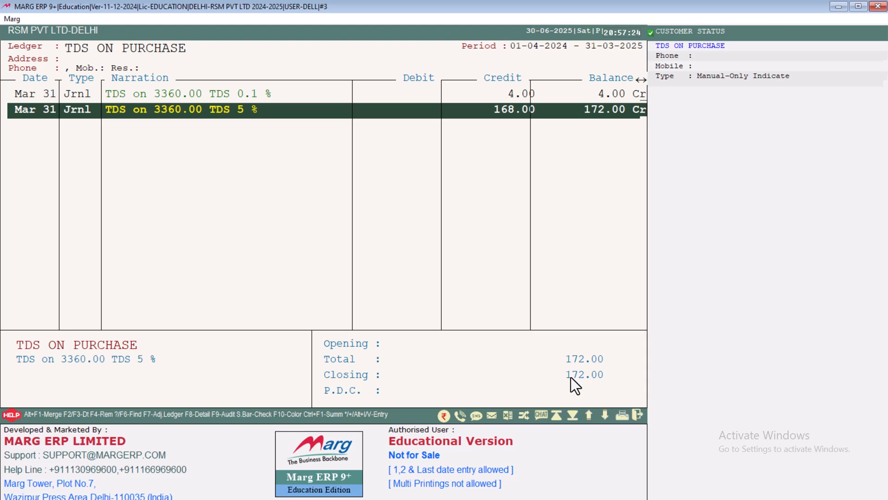
{"action": "key", "text": "Return"}
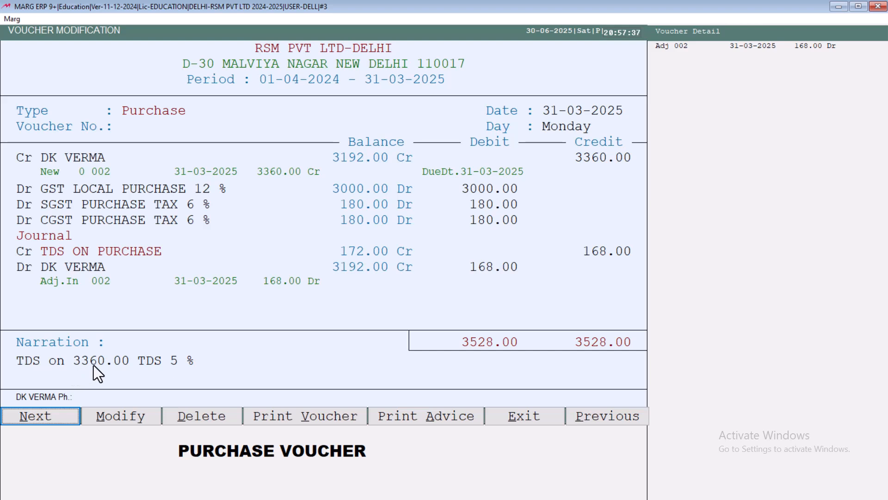
{"action": "key", "text": "Escape"}
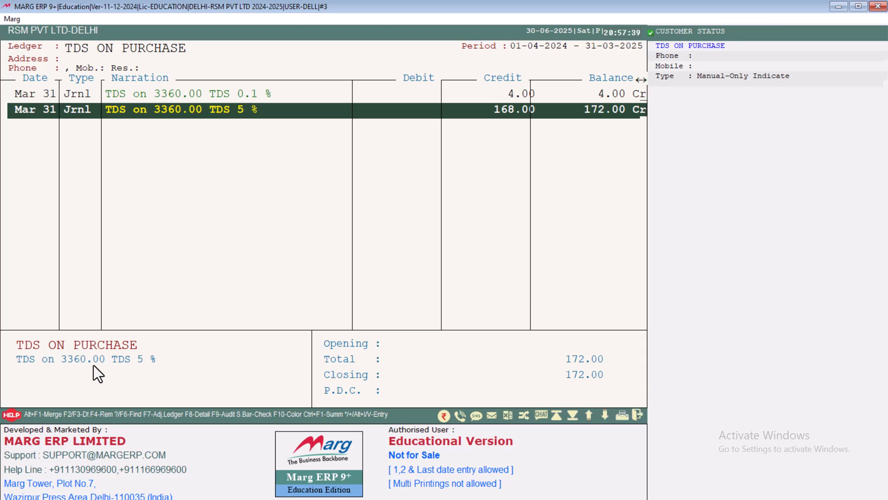
{"action": "key", "text": "Escape"}
{"action": "key", "text": "Escape"}
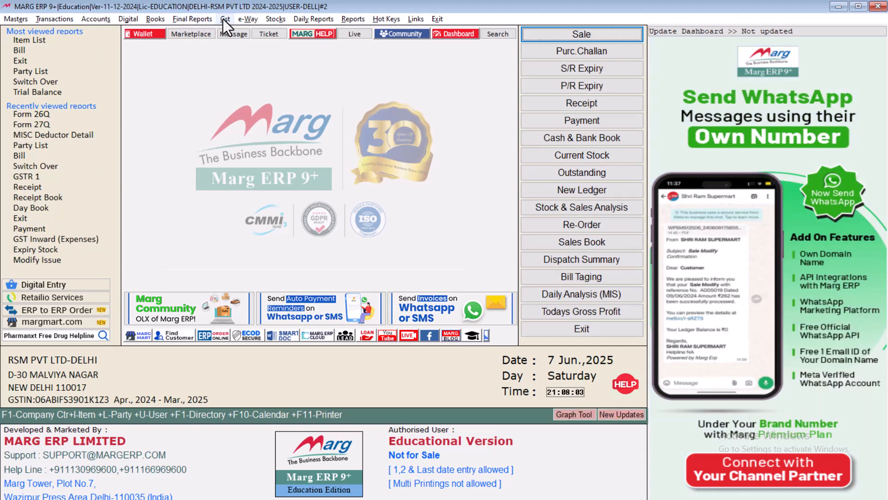
{"action": "left_click", "coordinate": [225, 19]}
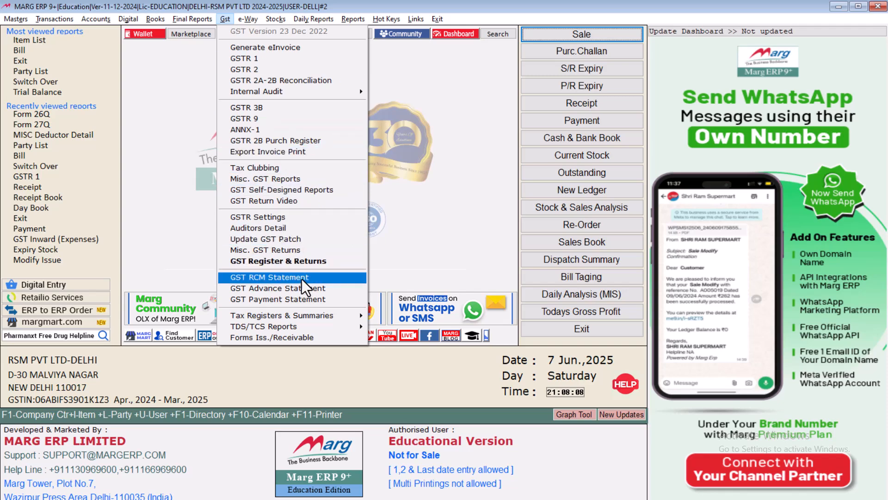
Review the MISC Deductor Detail under TDS/TCS Reports, then close it
{"action": "mouse_move", "coordinate": [289, 327]}
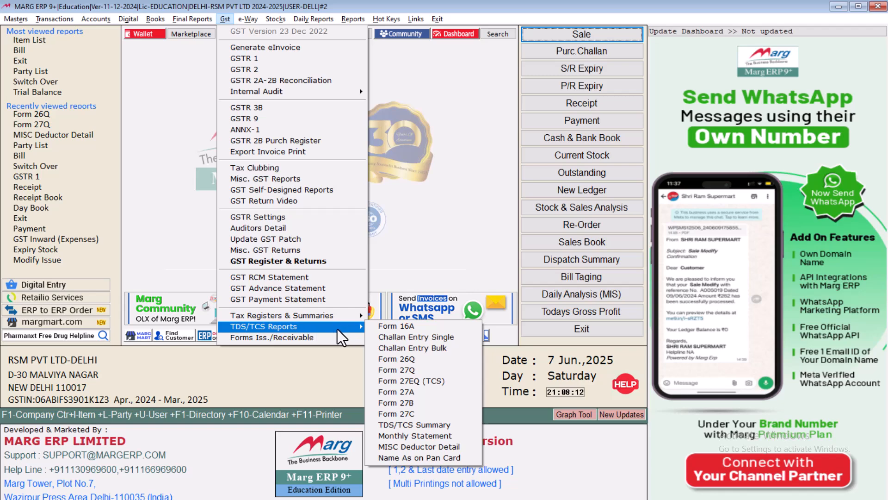
{"action": "left_click", "coordinate": [409, 448]}
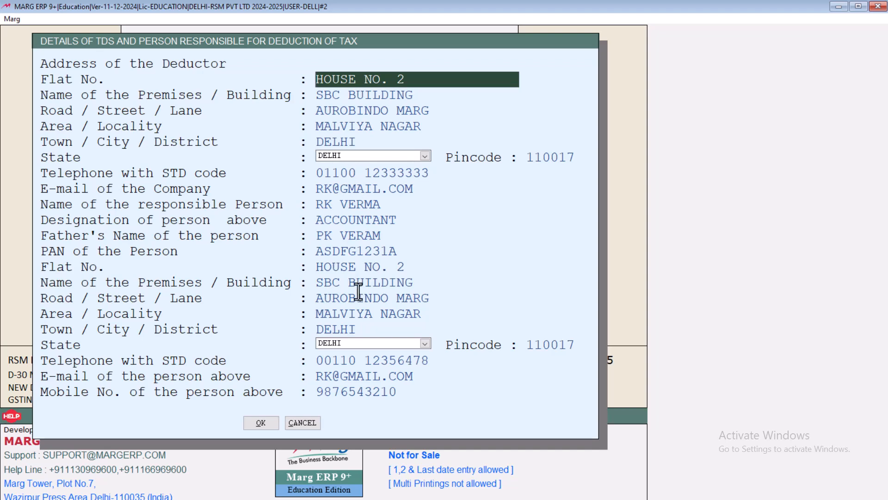
{"action": "key", "text": "Escape"}
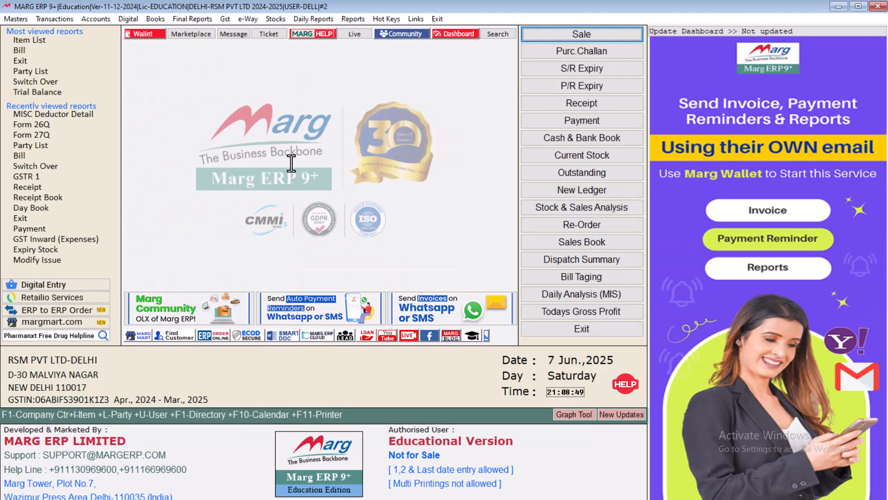
Start a Form 26Q return from the GST menu using the TDS ON PURCHASE ledger
{"action": "left_click", "coordinate": [225, 18]}
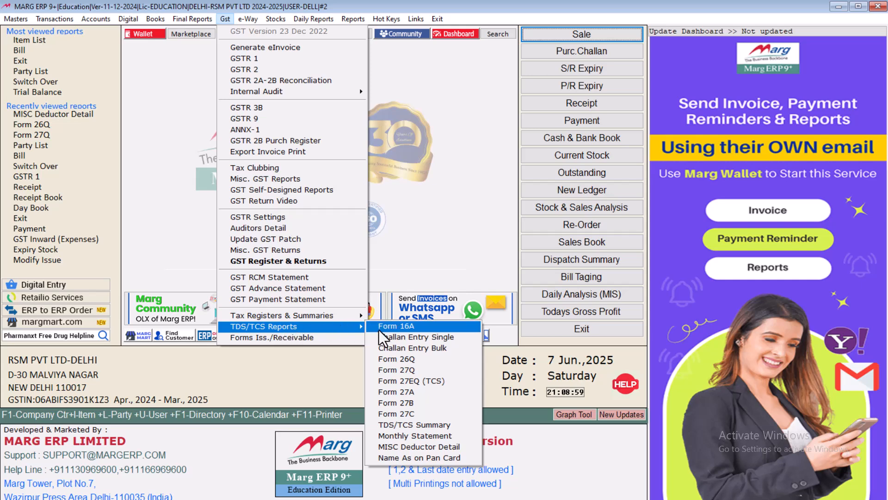
{"action": "left_click", "coordinate": [410, 360]}
{"action": "key", "text": "Down"}
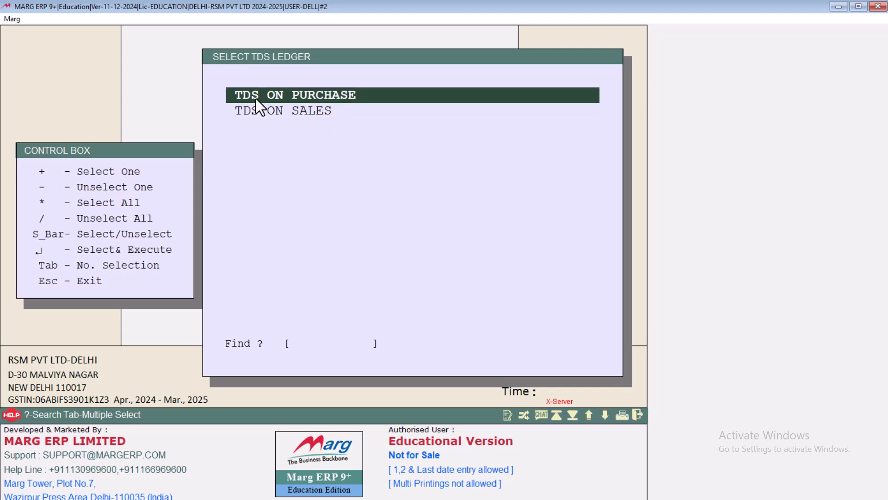
{"action": "key", "text": "Down"}
{"action": "key", "text": "Up"}
{"action": "key", "text": "Return"}
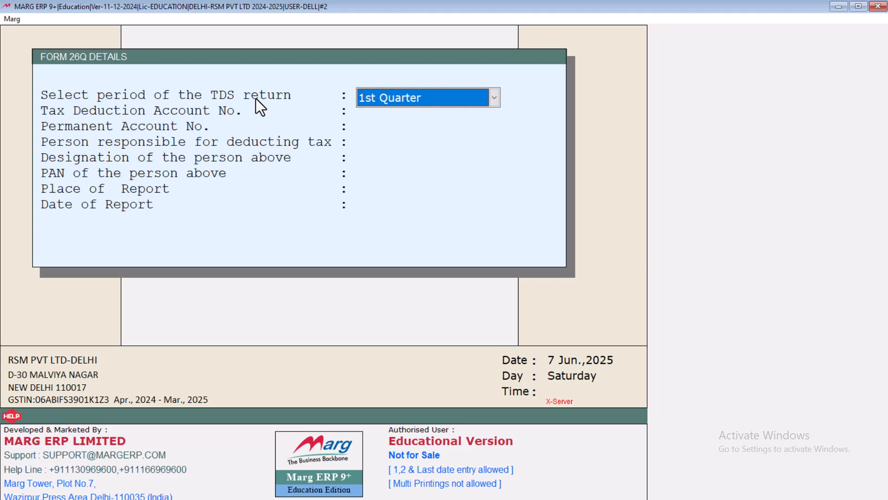
Choose the 4th Quarter ending 31st March 2025, leave the TAN field blank, and accept the details
{"action": "key", "text": "alt+Down"}
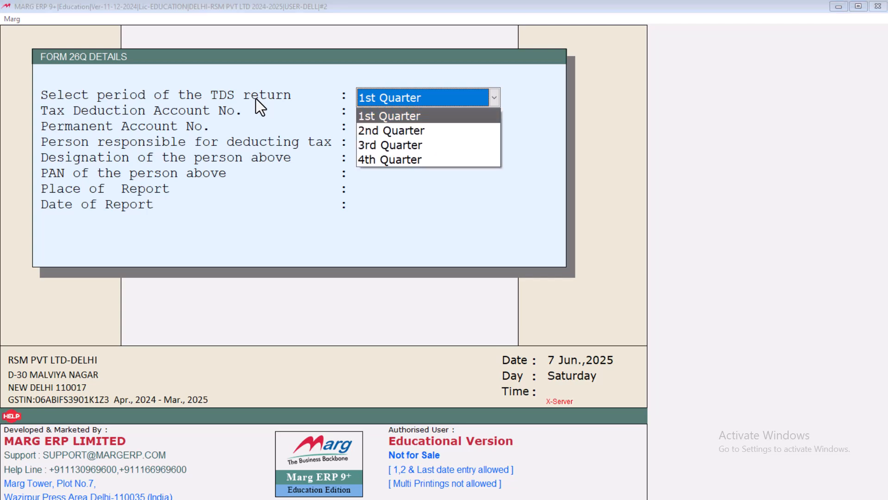
{"action": "key", "text": "Down"}
{"action": "key", "text": "Down"}
{"action": "key", "text": "Down"}
{"action": "key", "text": "Return"}
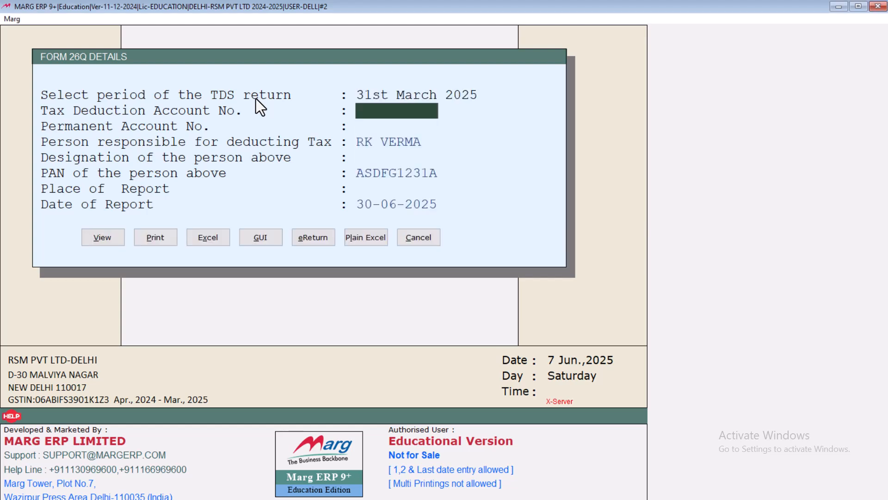
{"action": "key", "text": "Return"}
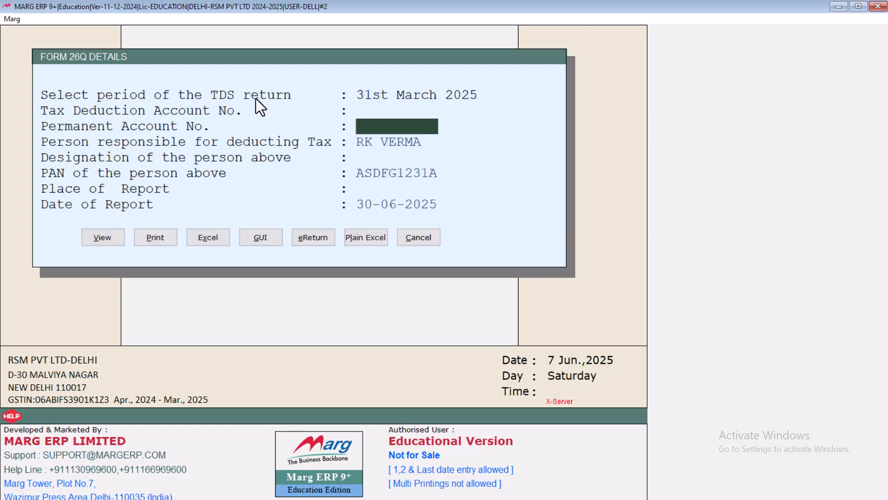
{"action": "key", "text": "Return"}
{"action": "key", "text": "Return"}
{"action": "key", "text": "Return"}
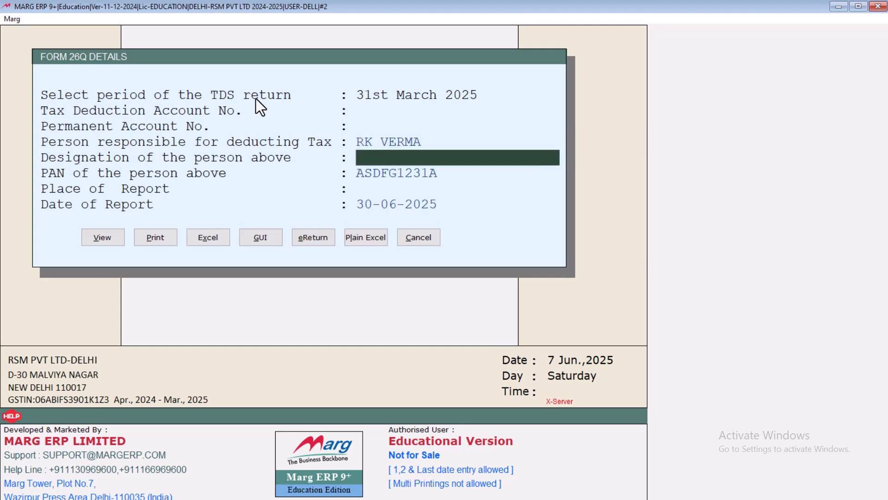
{"action": "key", "text": "Return"}
{"action": "key", "text": "Return"}
{"action": "key", "text": "Return"}
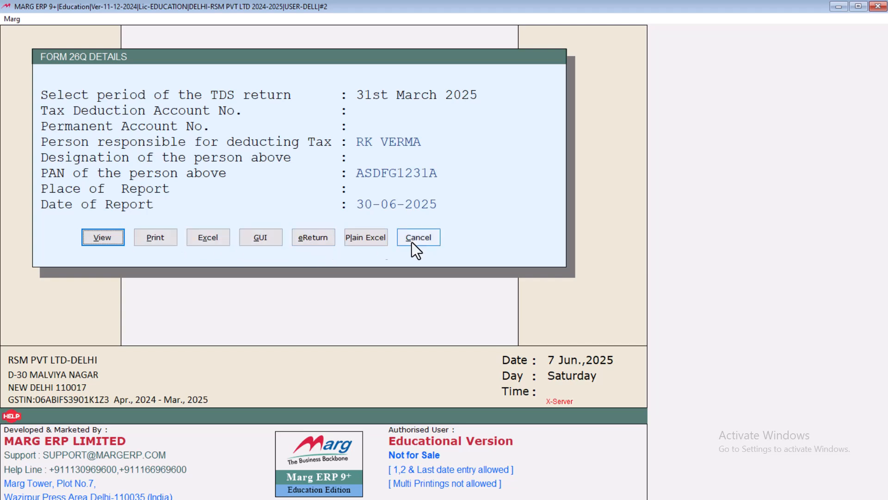
View the Form No. 26Q report and scroll down past the deductor particulars to the deductee annexure
{"action": "left_click", "coordinate": [103, 238]}
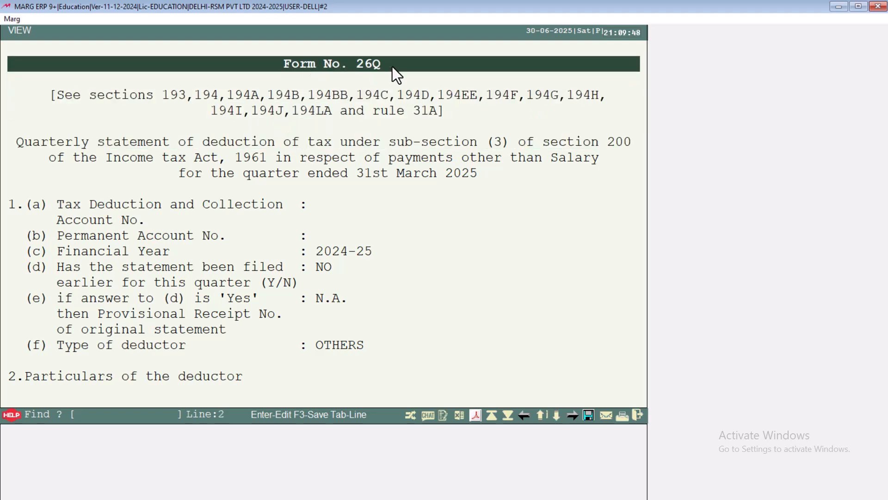
{"action": "key", "text": "Down"}
{"action": "key", "text": "Down"}
{"action": "key", "text": "Down"}
{"action": "key", "text": "Down"}
{"action": "key", "text": "Down"}
{"action": "key", "text": "Down"}
{"action": "key", "text": "Down"}
{"action": "key", "text": "Down"}
{"action": "key", "text": "Down"}
{"action": "key", "text": "Down"}
{"action": "key", "text": "Down"}
{"action": "key", "text": "Down"}
{"action": "key", "text": "Down"}
{"action": "key", "text": "Down"}
{"action": "key", "text": "Down"}
{"action": "key", "text": "Down"}
{"action": "key", "text": "Down"}
{"action": "key", "text": "Down"}
{"action": "key", "text": "Down"}
{"action": "key", "text": "Down"}
{"action": "key", "text": "Down"}
{"action": "key", "text": "Down"}
{"action": "key", "text": "Down"}
{"action": "key", "text": "Down"}
{"action": "key", "text": "Down"}
{"action": "key", "text": "Down"}
{"action": "key", "text": "Down"}
{"action": "key", "text": "Down"}
{"action": "key", "text": "Down"}
{"action": "key", "text": "Down"}
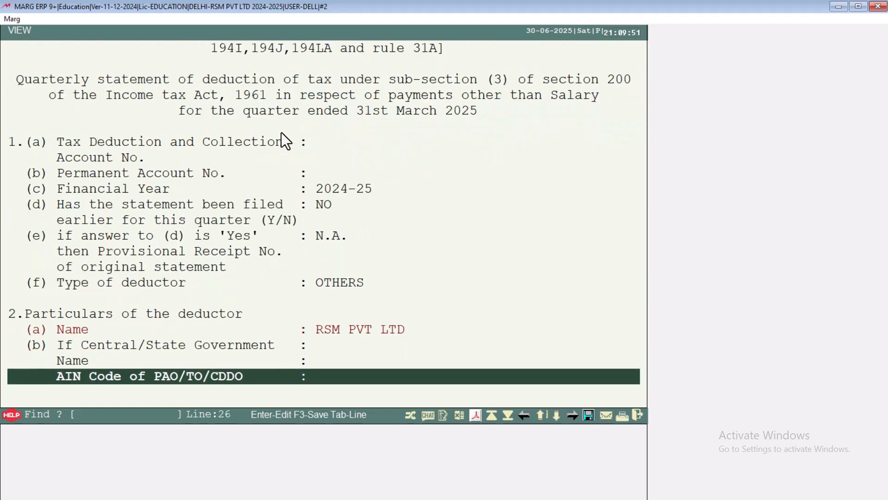
{"action": "key", "text": "Down"}
{"action": "key", "text": "Down"}
{"action": "key", "text": "Down"}
{"action": "key", "text": "Down"}
{"action": "key", "text": "Down"}
{"action": "key", "text": "Down"}
{"action": "key", "text": "Down"}
{"action": "key", "text": "Down"}
{"action": "key", "text": "Down"}
{"action": "key", "text": "Down"}
{"action": "key", "text": "Down"}
{"action": "key", "text": "Down"}
{"action": "key", "text": "Down"}
{"action": "key", "text": "Down"}
{"action": "key", "text": "Down"}
{"action": "key", "text": "Down"}
{"action": "key", "text": "Down"}
{"action": "key", "text": "Down"}
{"action": "key", "text": "Down"}
{"action": "key", "text": "Down"}
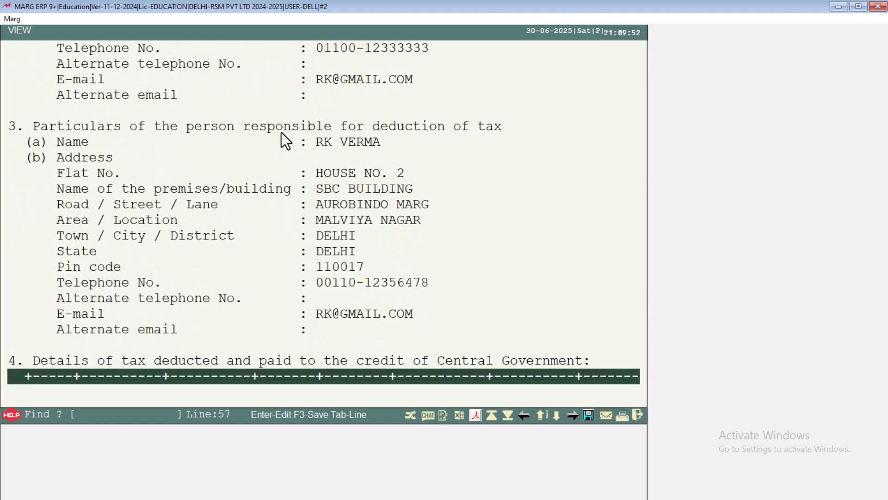
{"action": "key", "text": "Down"}
{"action": "key", "text": "Down"}
{"action": "key", "text": "Down"}
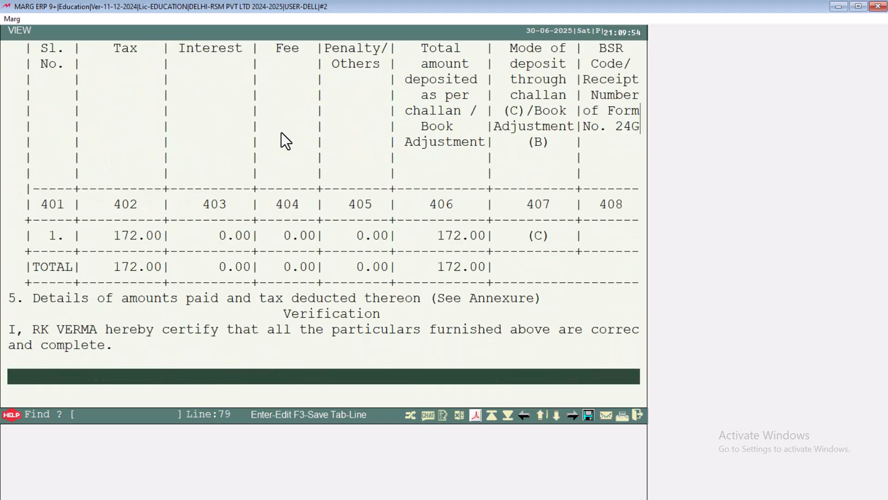
{"action": "key", "text": "Down"}
{"action": "key", "text": "Down"}
{"action": "key", "text": "Down"}
{"action": "key", "text": "Down"}
{"action": "key", "text": "Down"}
{"action": "key", "text": "Down"}
{"action": "key", "text": "Down"}
{"action": "key", "text": "Down"}
{"action": "key", "text": "Down"}
{"action": "key", "text": "Down"}
{"action": "key", "text": "Down"}
{"action": "key", "text": "Down"}
{"action": "key", "text": "Down"}
{"action": "key", "text": "Down"}
{"action": "key", "text": "Down"}
{"action": "key", "text": "Down"}
{"action": "key", "text": "Down"}
{"action": "key", "text": "Down"}
{"action": "key", "text": "Down"}
{"action": "key", "text": "Down"}
{"action": "key", "text": "Down"}
{"action": "key", "text": "Down"}
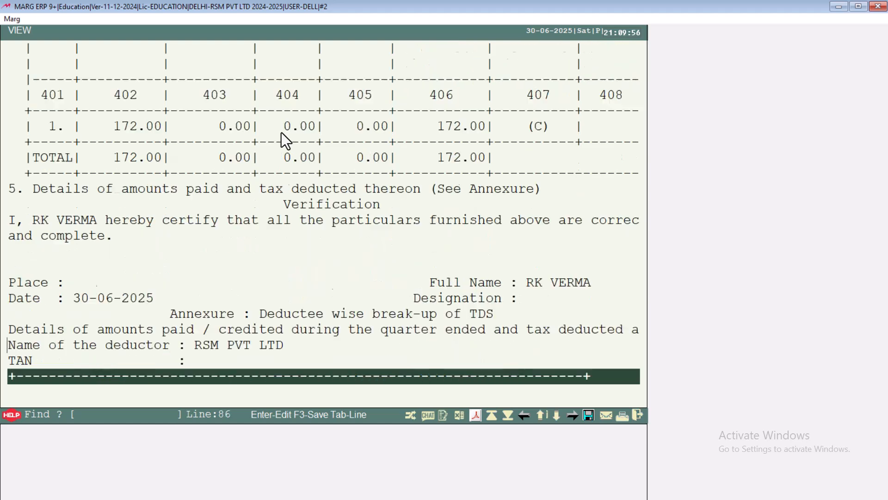
{"action": "key", "text": "Down"}
{"action": "key", "text": "Down"}
{"action": "key", "text": "Down"}
{"action": "key", "text": "Down"}
{"action": "key", "text": "Down"}
{"action": "key", "text": "Down"}
{"action": "key", "text": "Down"}
{"action": "key", "text": "Down"}
{"action": "key", "text": "Down"}
{"action": "key", "text": "Down"}
{"action": "key", "text": "Down"}
{"action": "key", "text": "Down"}
{"action": "key", "text": "Down"}
{"action": "key", "text": "Down"}
{"action": "key", "text": "Down"}
{"action": "key", "text": "Down"}
{"action": "key", "text": "Down"}
{"action": "key", "text": "Down"}
{"action": "key", "text": "Down"}
{"action": "key", "text": "Down"}
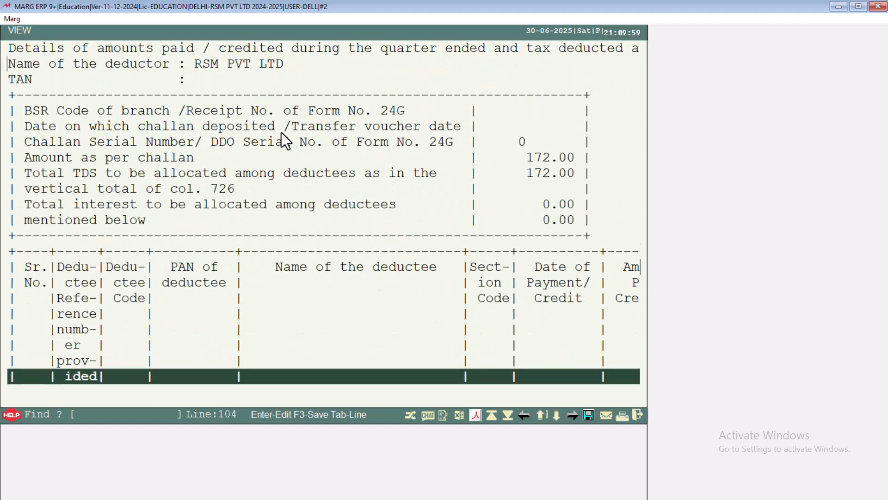
{"action": "key", "text": "Down"}
{"action": "key", "text": "Down"}
{"action": "key", "text": "Down"}
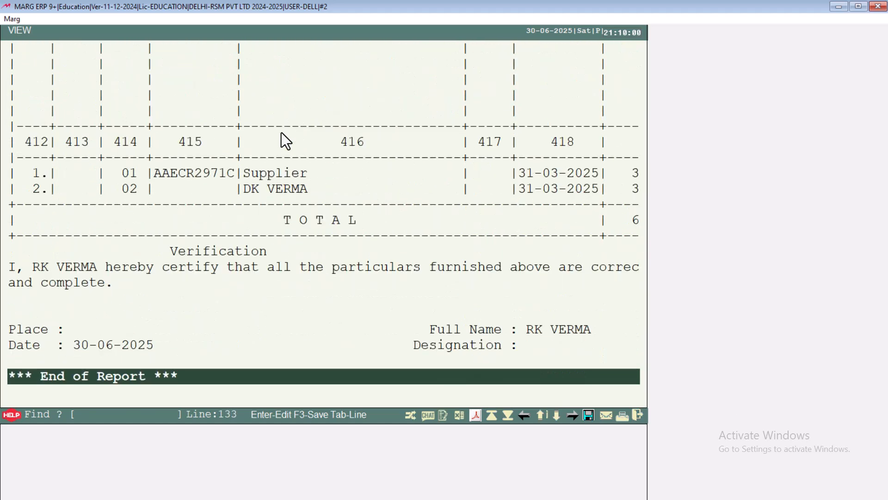
Check the deductee amount columns: two deductees at 3360.00 each, TDS totalling 172.00
{"action": "key", "text": "Up"}
{"action": "key", "text": "Up"}
{"action": "key", "text": "Up"}
{"action": "key", "text": "Up"}
{"action": "key", "text": "Up"}
{"action": "key", "text": "Up"}
{"action": "key", "text": "Up"}
{"action": "key", "text": "Up"}
{"action": "key", "text": "Up"}
{"action": "key", "text": "Up"}
{"action": "key", "text": "Up"}
{"action": "key", "text": "Up"}
{"action": "key", "text": "Up"}
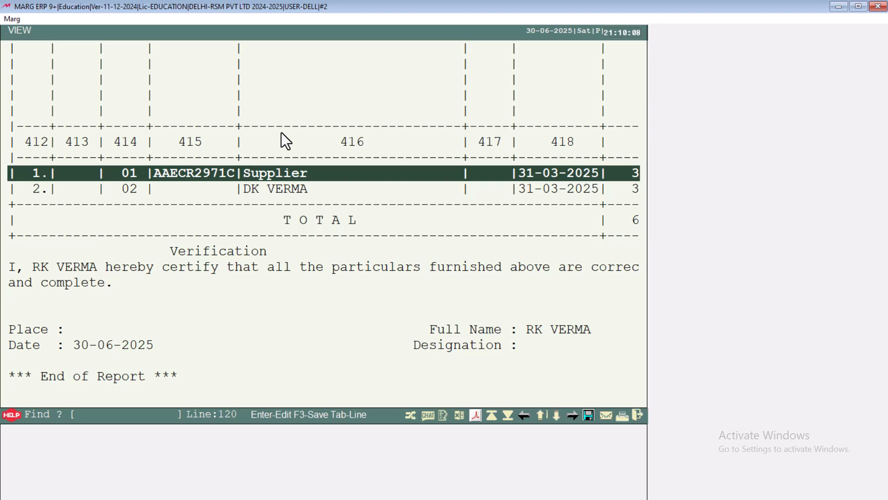
{"action": "key", "text": "Right"}
{"action": "key", "text": "Right"}
{"action": "key", "text": "Right"}
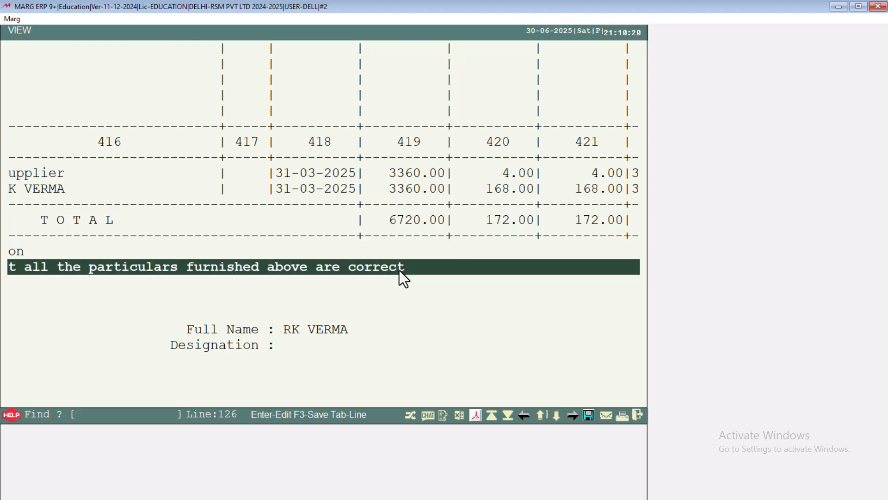
{"action": "key", "text": "Left"}
{"action": "key", "text": "Left"}
{"action": "key", "text": "Left"}
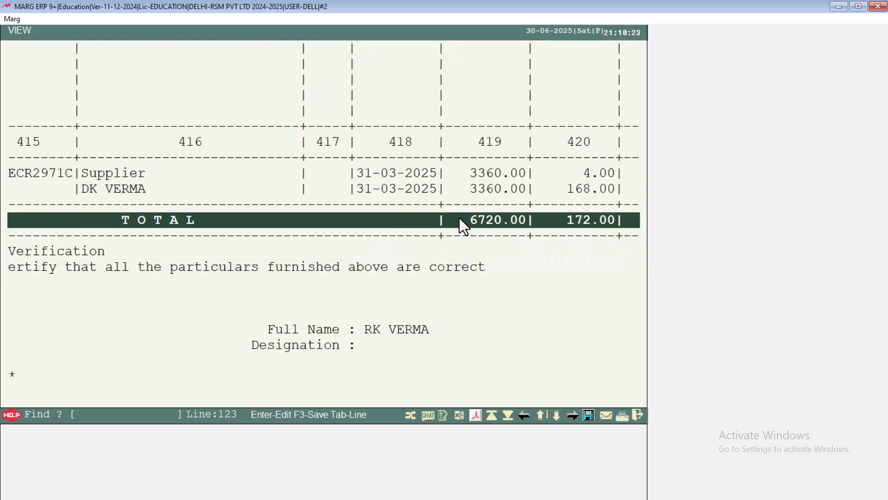
{"action": "key", "text": "Down"}
{"action": "key", "text": "Down"}
{"action": "key", "text": "Down"}
{"action": "key", "text": "Down"}
{"action": "key", "text": "Down"}
{"action": "key", "text": "Down"}
{"action": "key", "text": "Down"}
{"action": "key", "text": "Down"}
{"action": "key", "text": "Down"}
{"action": "key", "text": "Up"}
{"action": "key", "text": "Up"}
{"action": "key", "text": "Up"}
{"action": "key", "text": "Up"}
{"action": "key", "text": "Up"}
{"action": "key", "text": "Up"}
{"action": "key", "text": "Up"}
{"action": "key", "text": "Up"}
{"action": "key", "text": "Up"}
{"action": "key", "text": "Up"}
{"action": "key", "text": "Up"}
{"action": "key", "text": "Up"}
{"action": "key", "text": "Up"}
{"action": "key", "text": "Up"}
{"action": "key", "text": "Up"}
{"action": "key", "text": "Up"}
{"action": "key", "text": "Up"}
{"action": "key", "text": "Up"}
{"action": "key", "text": "Up"}
{"action": "key", "text": "Up"}
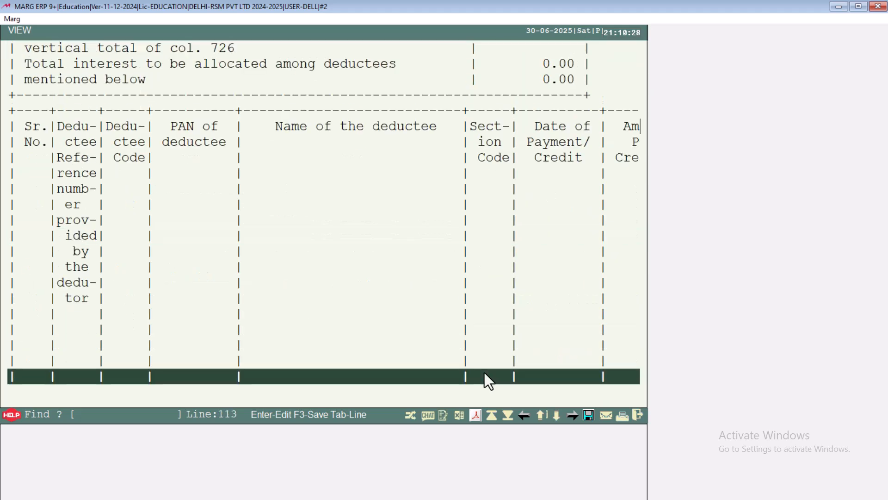
{"action": "left_click", "coordinate": [477, 418]}
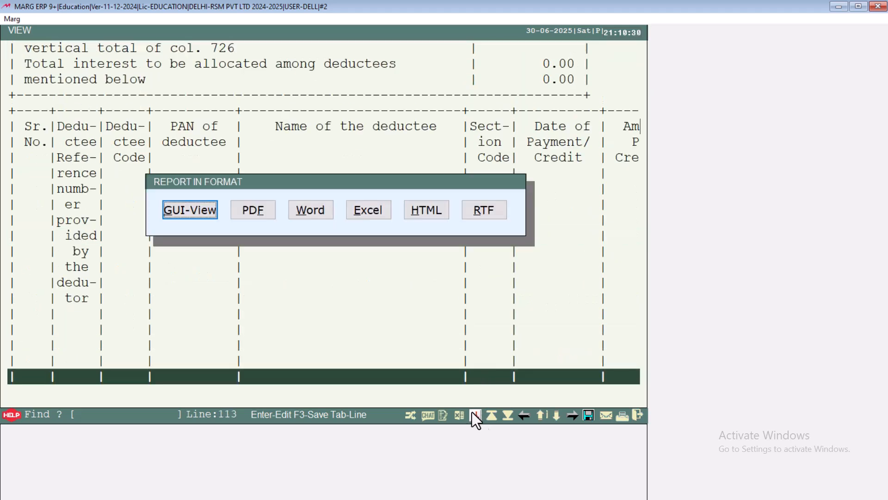
{"action": "left_click", "coordinate": [194, 213]}
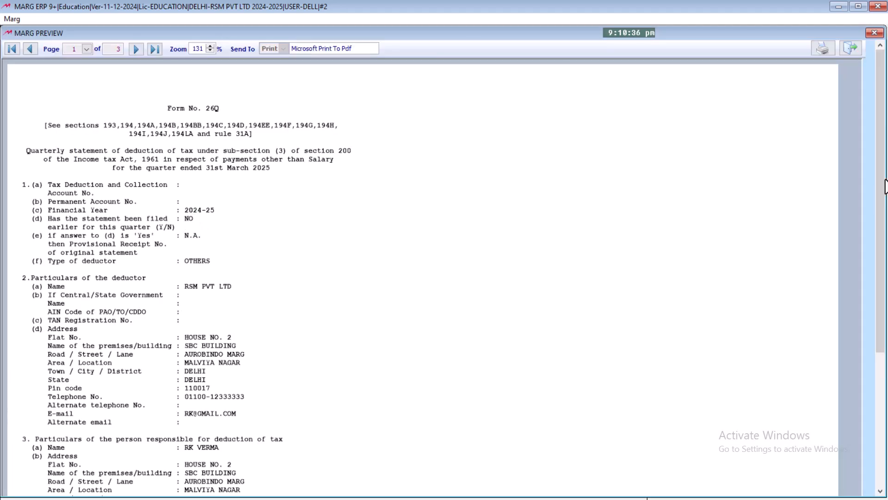
{"action": "left_click_drag", "start_coordinate": [881, 181], "coordinate": [887, 343]}
{"action": "left_click_drag", "start_coordinate": [882, 293], "coordinate": [883, 158]}
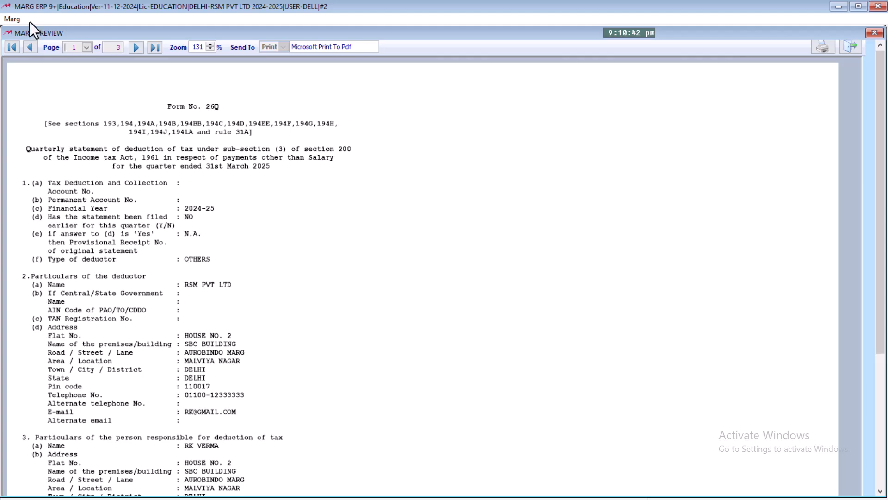
{"action": "left_click", "coordinate": [136, 47]}
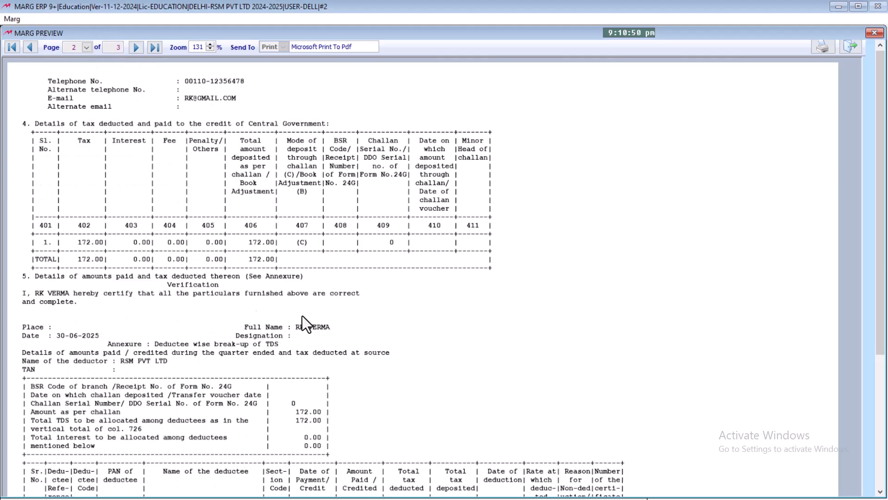
{"action": "left_click_drag", "start_coordinate": [884, 157], "coordinate": [883, 131]}
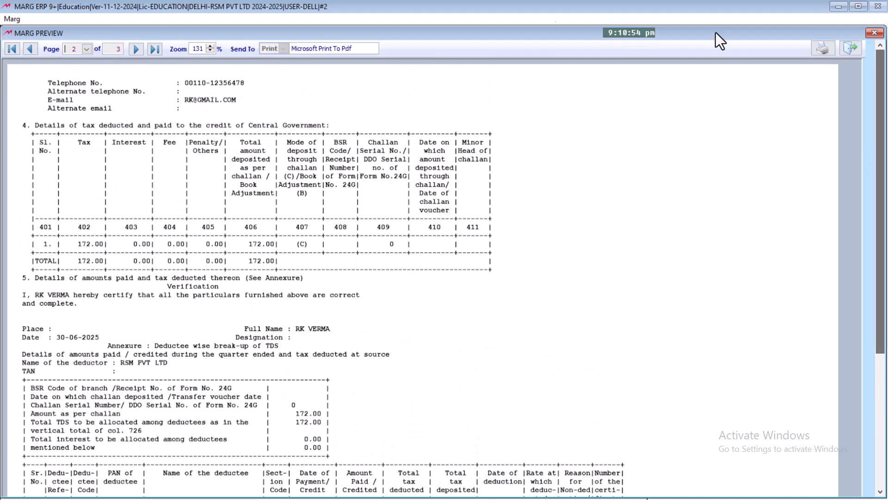
{"action": "left_click", "coordinate": [136, 49]}
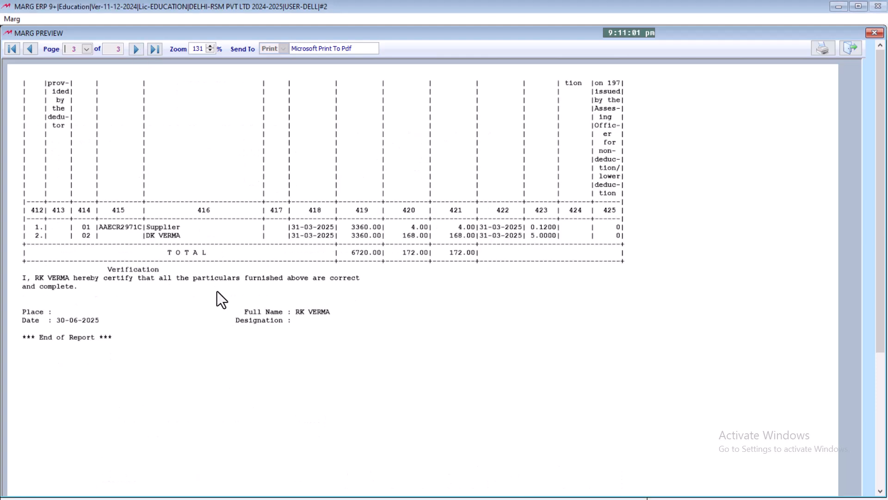
{"action": "key", "text": "Escape"}
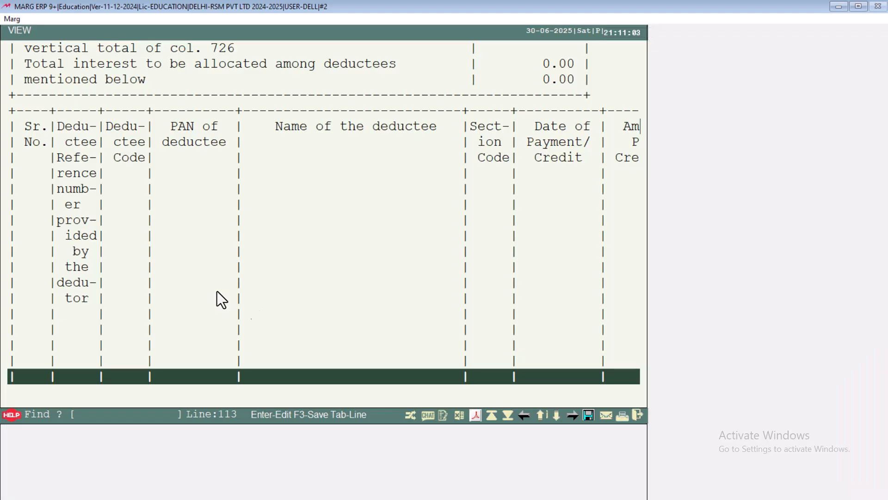
Close the print preview and export the Form 26Q report as a PDF file
{"action": "left_click", "coordinate": [218, 287]}
{"action": "left_click", "coordinate": [475, 417]}
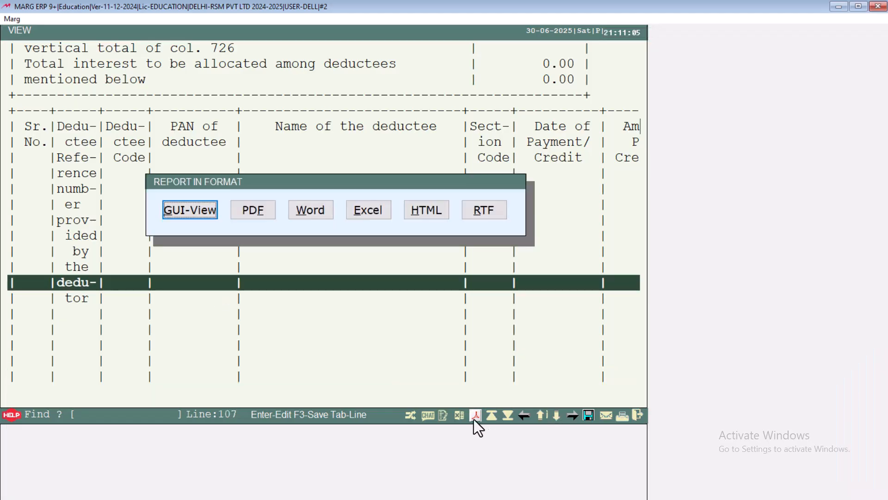
{"action": "left_click", "coordinate": [252, 216]}
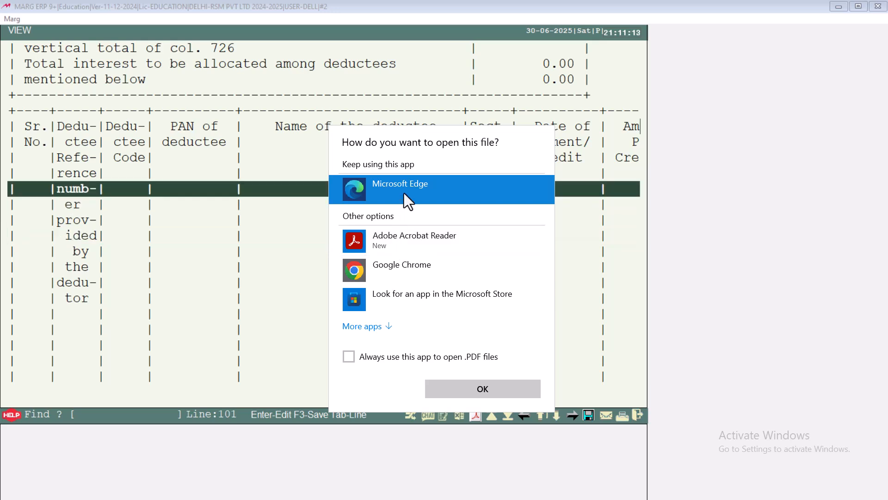
Open REPORT.PDF in Microsoft Edge and review its three pages, then close Edge and the report view
{"action": "left_click", "coordinate": [446, 387]}
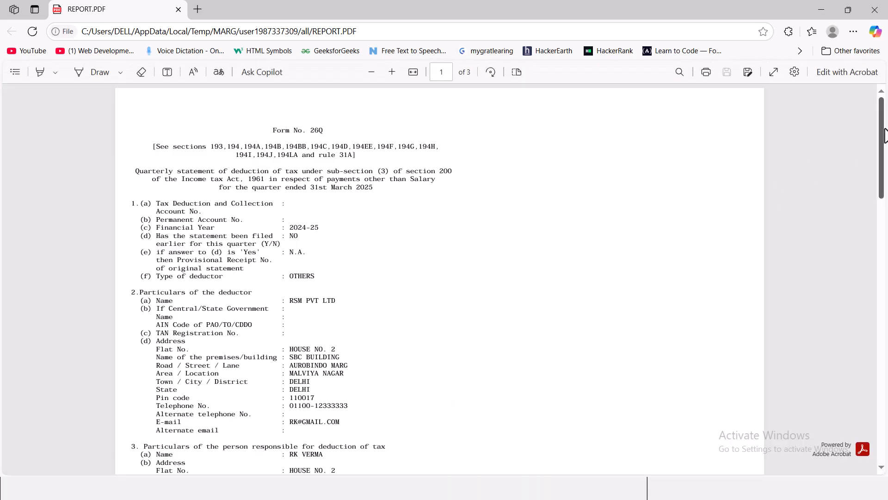
{"action": "scroll", "coordinate": [884, 204], "scroll_direction": "down", "scroll_amount": 1}
{"action": "left_click_drag", "start_coordinate": [884, 204], "coordinate": [884, 9]}
{"action": "left_click", "coordinate": [884, 8]}
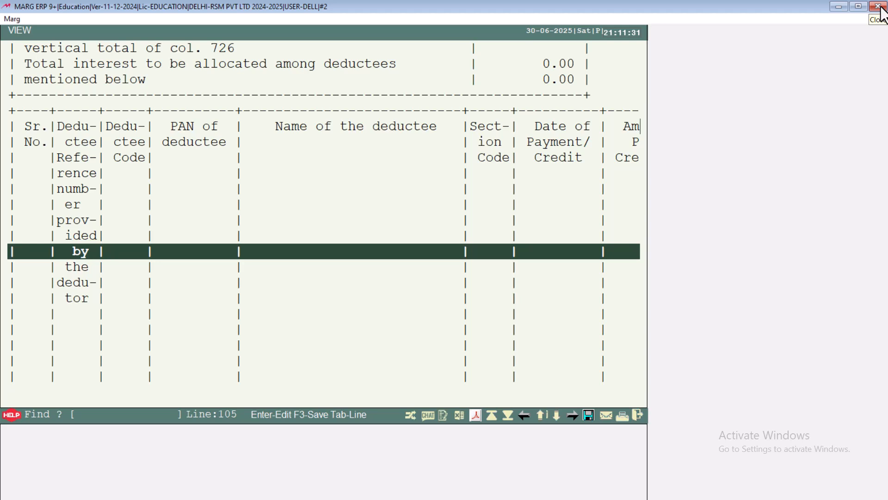
{"action": "left_click", "coordinate": [879, 8]}
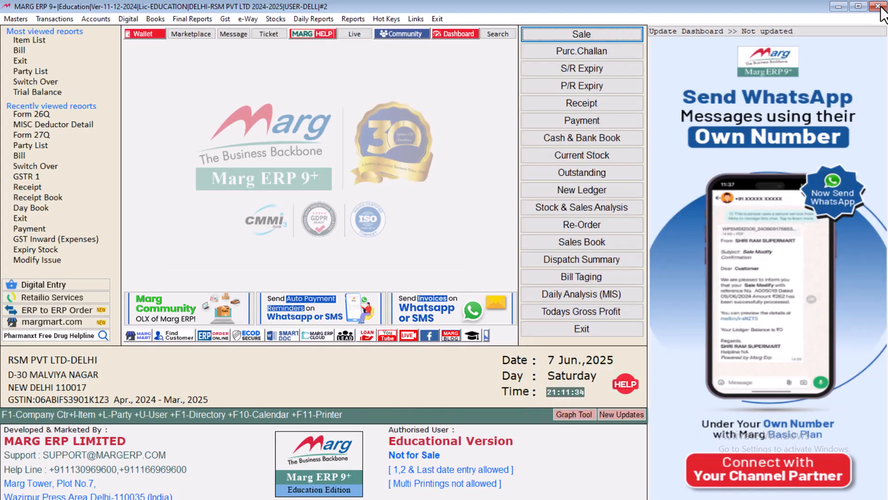